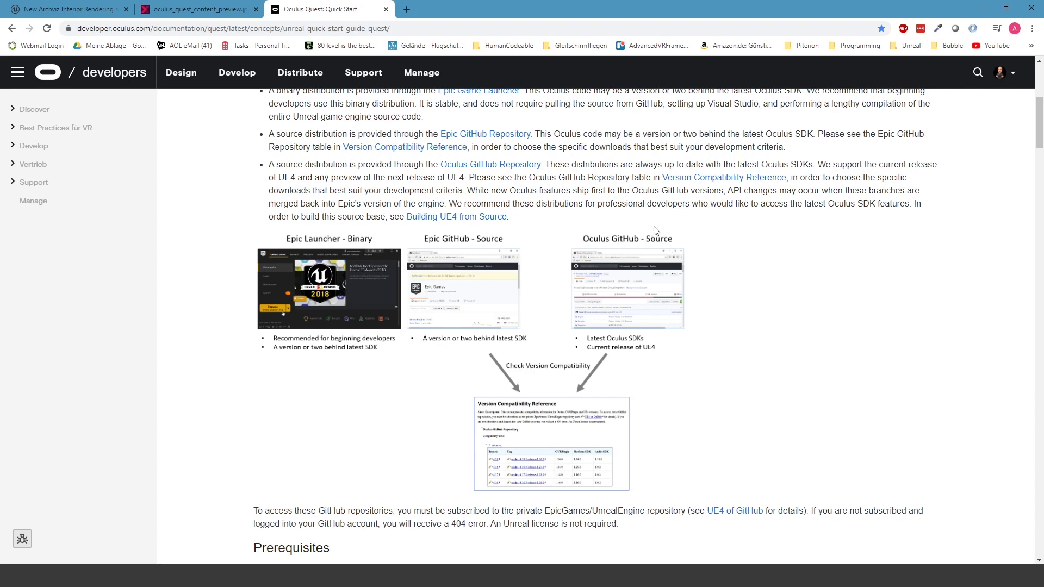
Scroll the Oculus quick start guide down to step 10, Default Touch Interface.
scroll(724, 292, "down", 4)
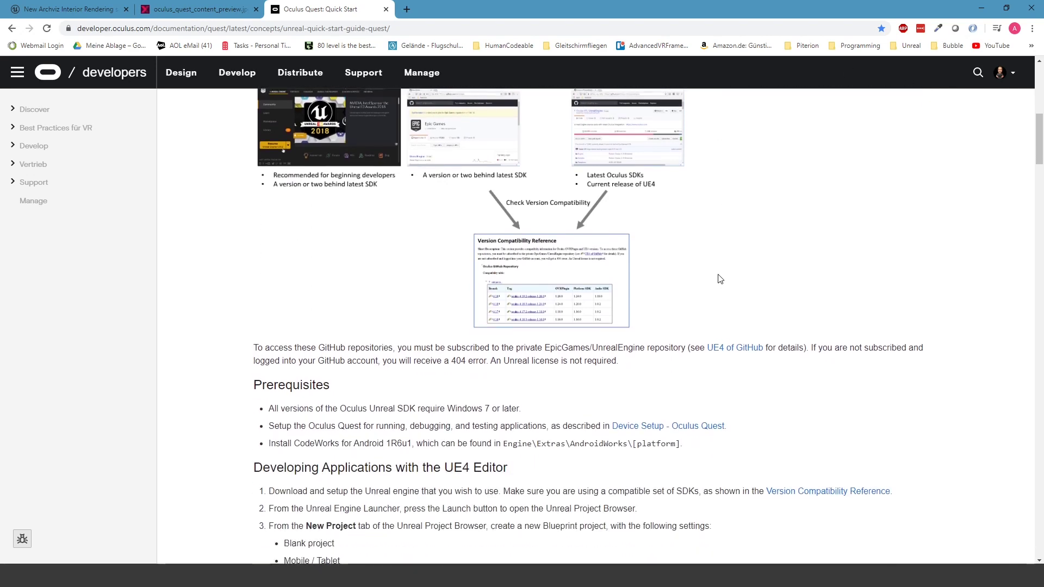
left_click_drag(1038, 139, 1006, 124)
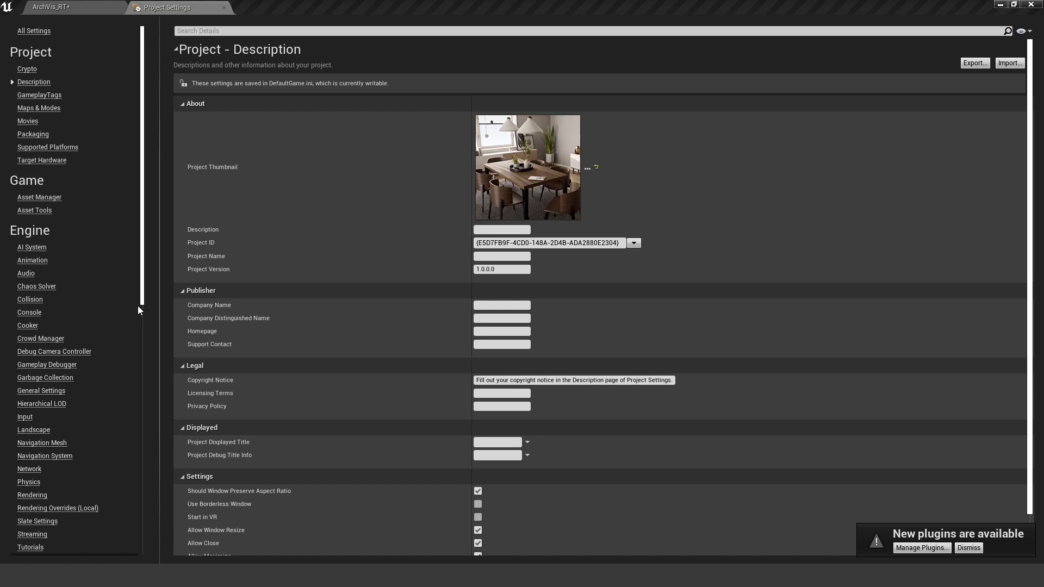
Set Target Hardware to Mobile / Tablet with Scalable 3D or 2D graphics quality.
left_click(49, 162)
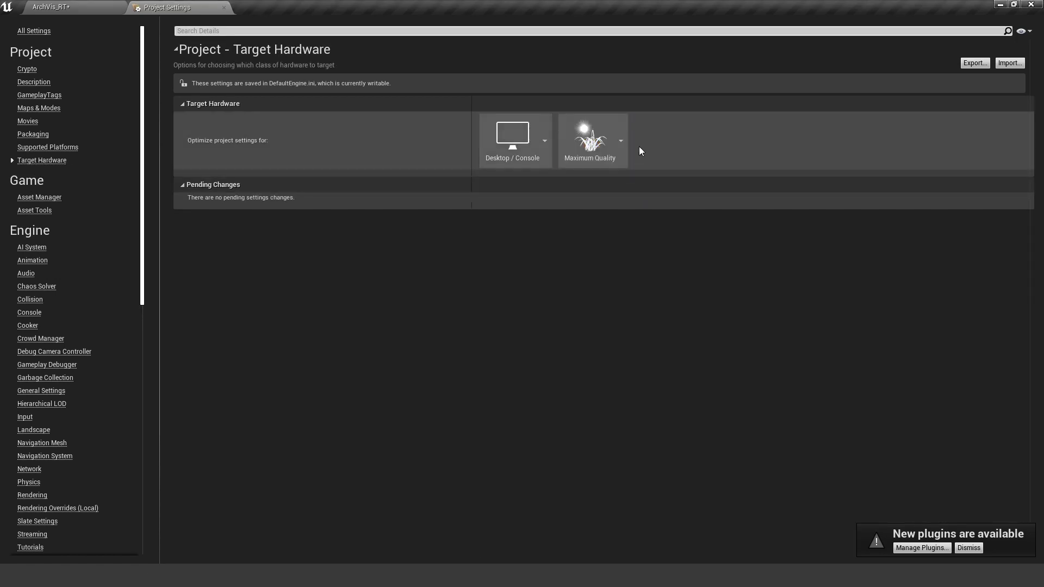
left_click(620, 141)
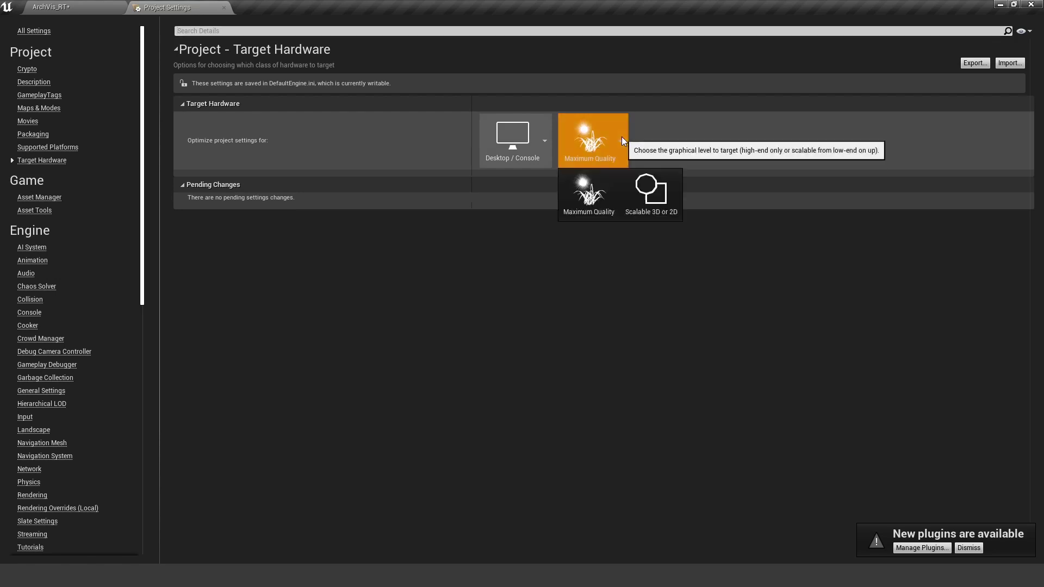
left_click(662, 204)
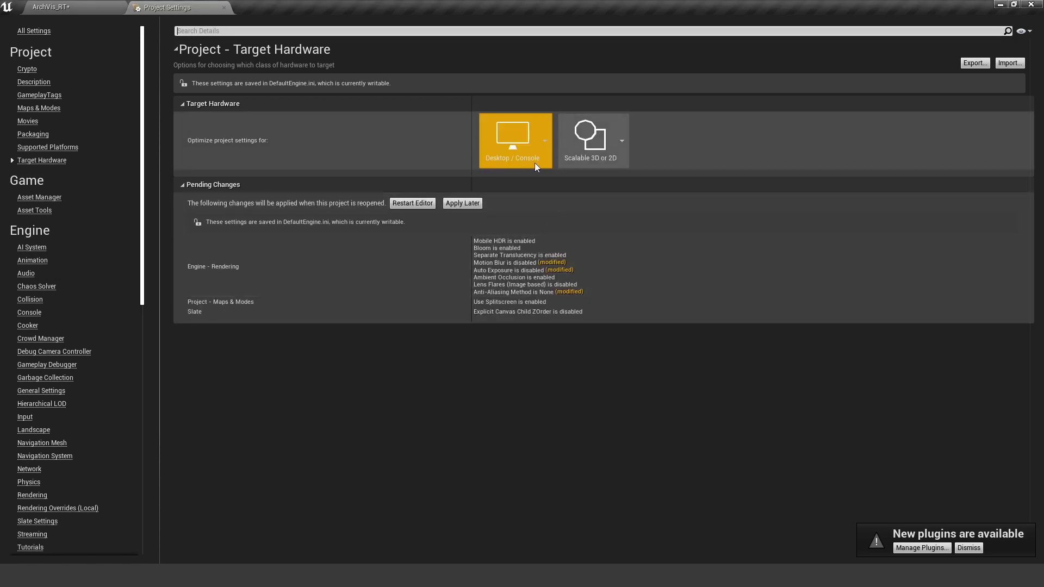
left_click(534, 134)
left_click(573, 193)
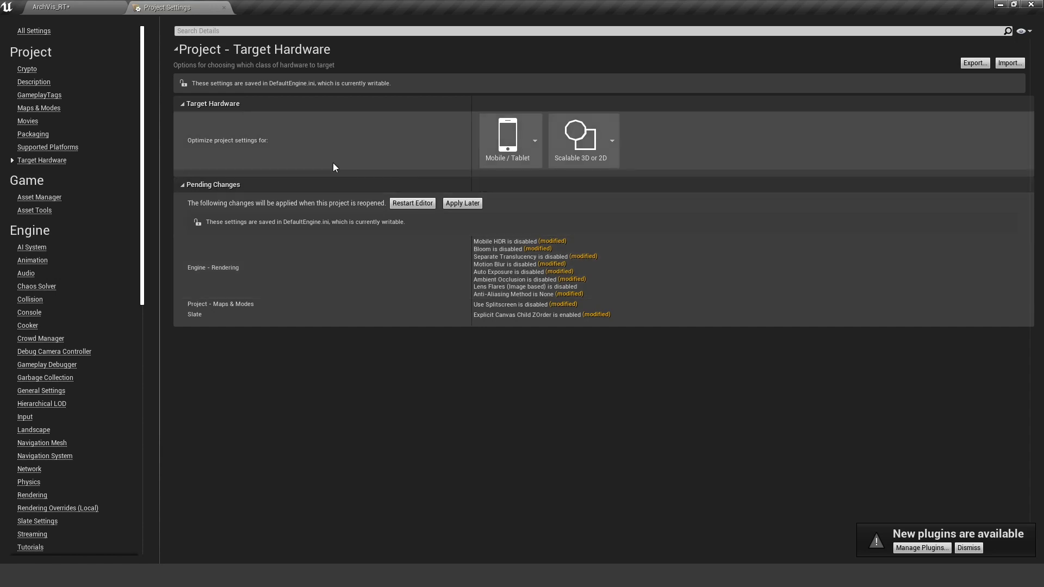
left_click(36, 110)
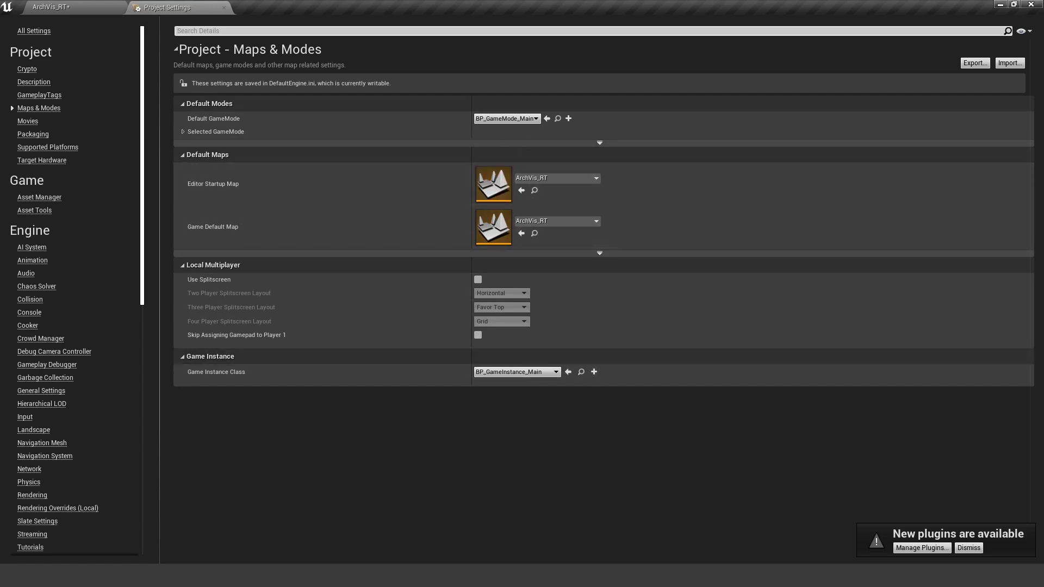
On the Engine > Input page, collapse the mapping lists and clear Default Touch Interface to None.
left_click(26, 417)
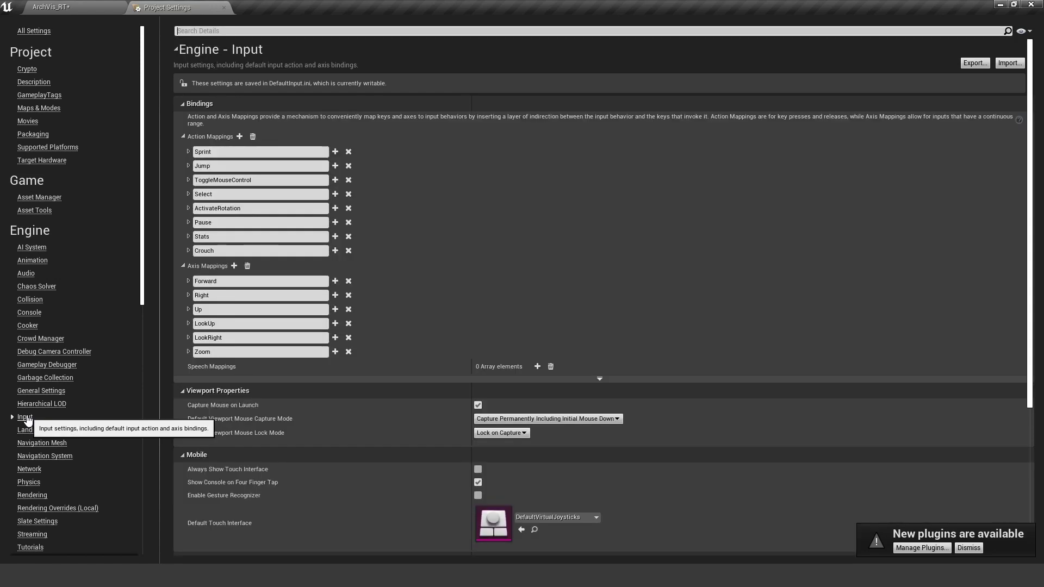
left_click(183, 136)
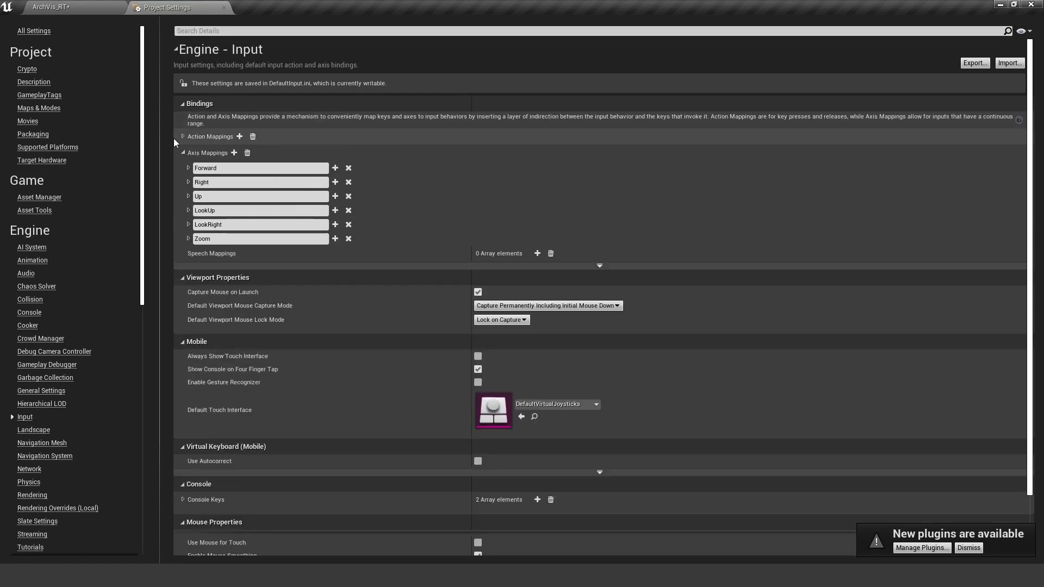
left_click(183, 152)
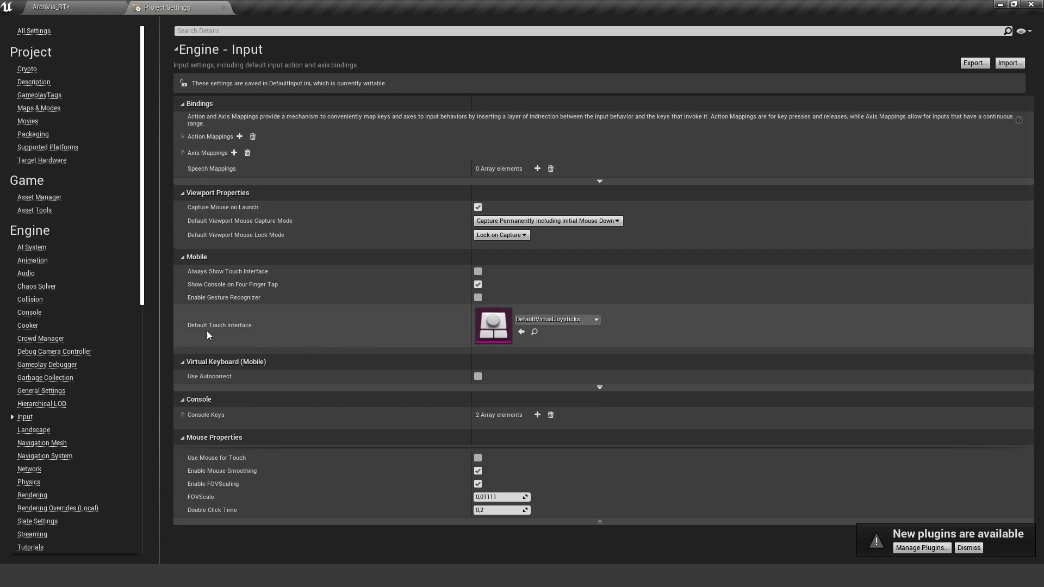
left_click(586, 321)
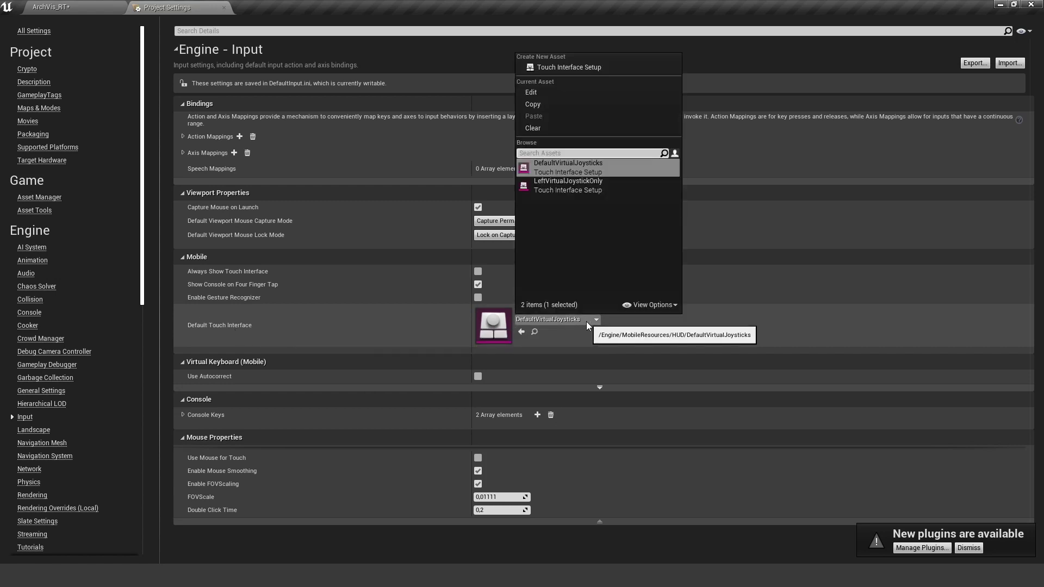
left_click(542, 129)
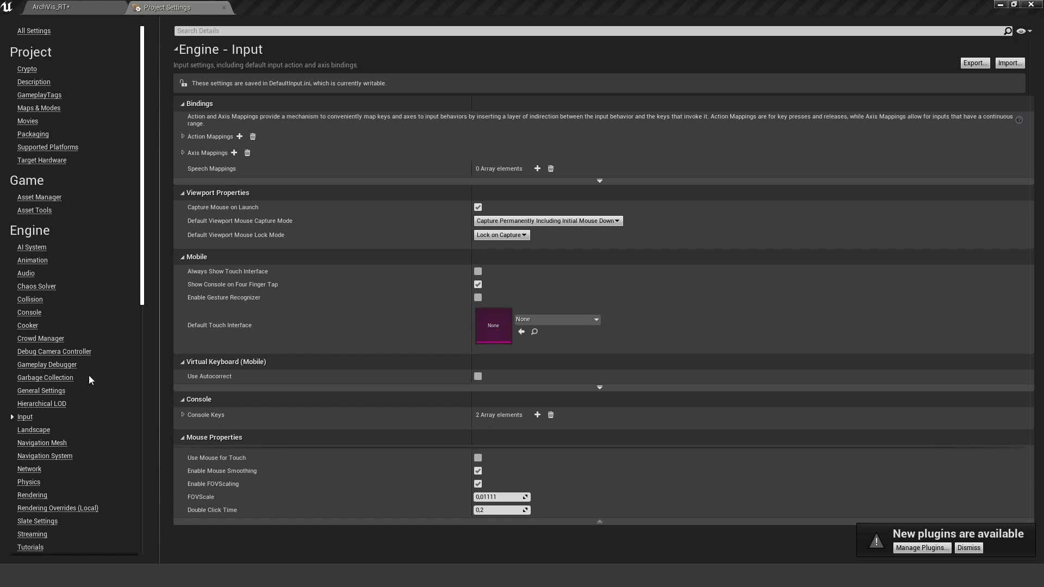
scroll(109, 326, "down", 3)
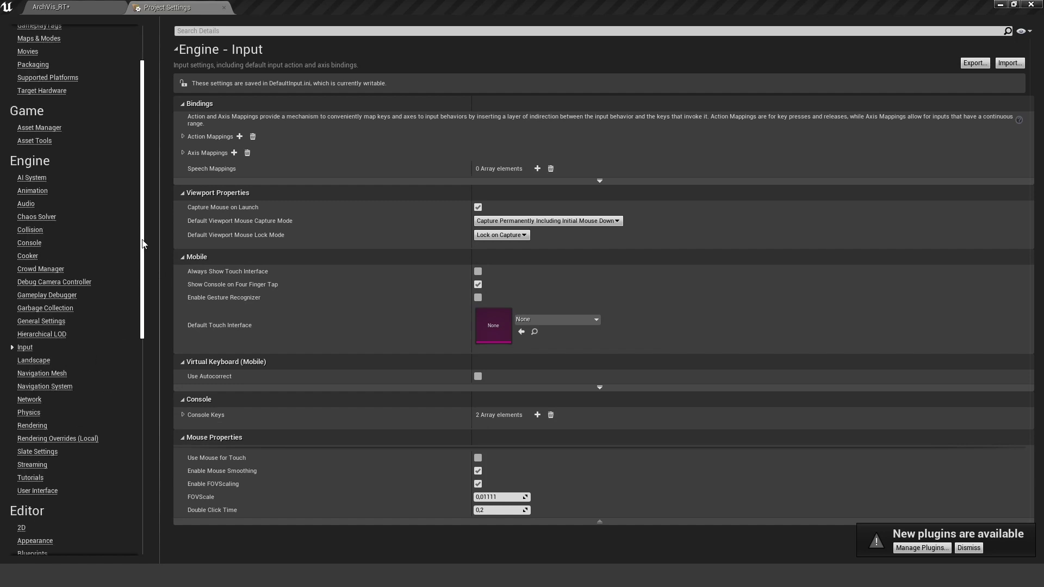
Open the Android platform settings and configure the project for Android.
left_click_drag(143, 245, 143, 262)
scroll(41, 355, "down", 14)
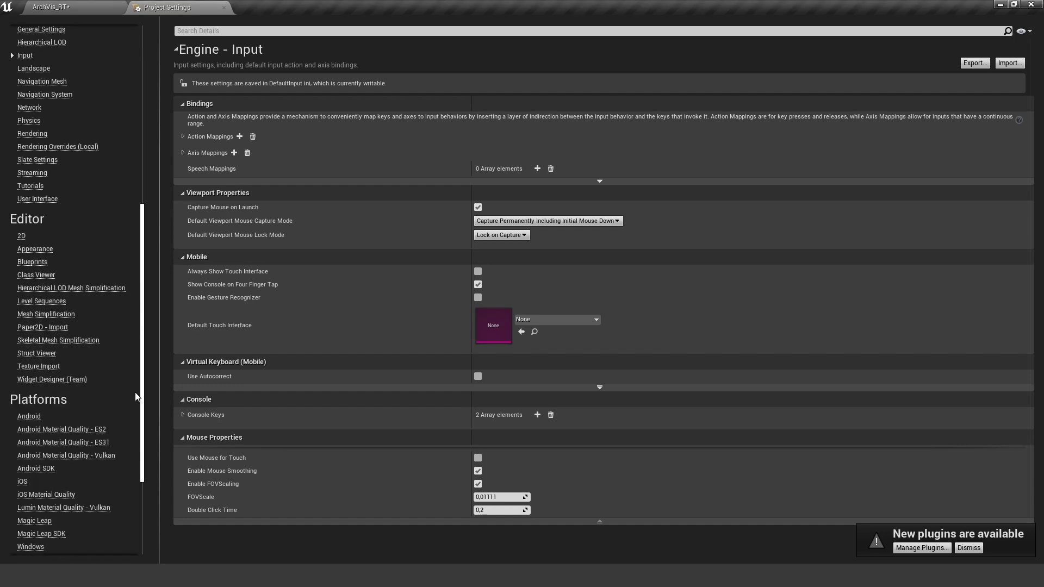
left_click(41, 352)
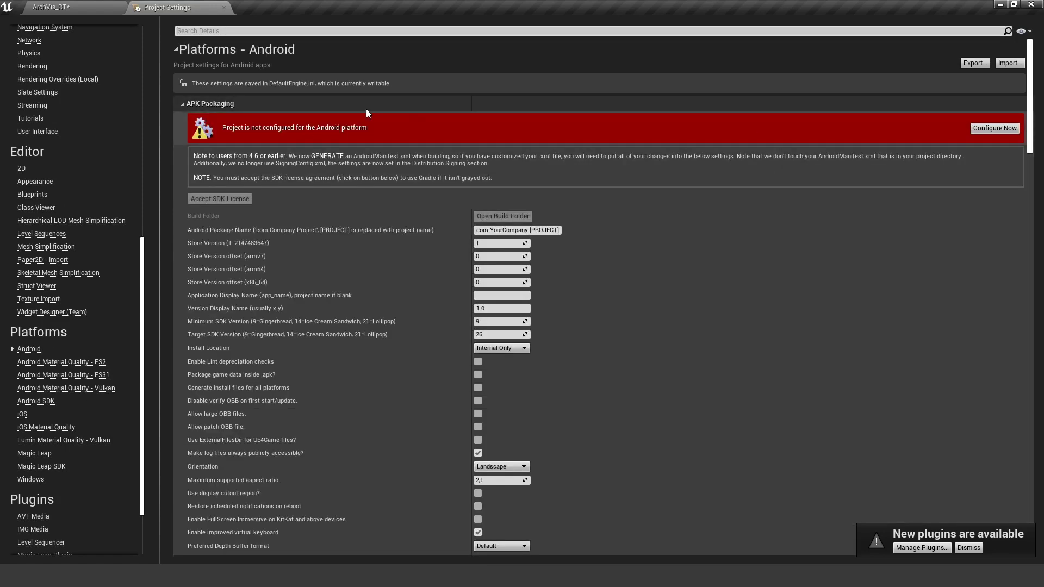
left_click(996, 131)
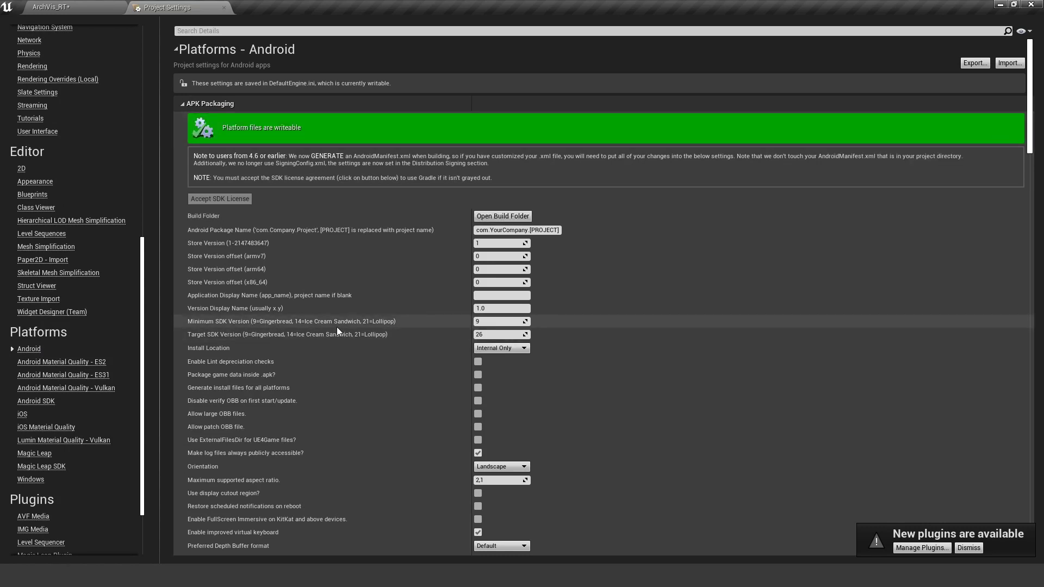
Set both Minimum SDK Version and Target SDK Version to 25.
left_click(499, 322)
key("BackSpace")
type("25")
left_click(489, 335)
type("25")
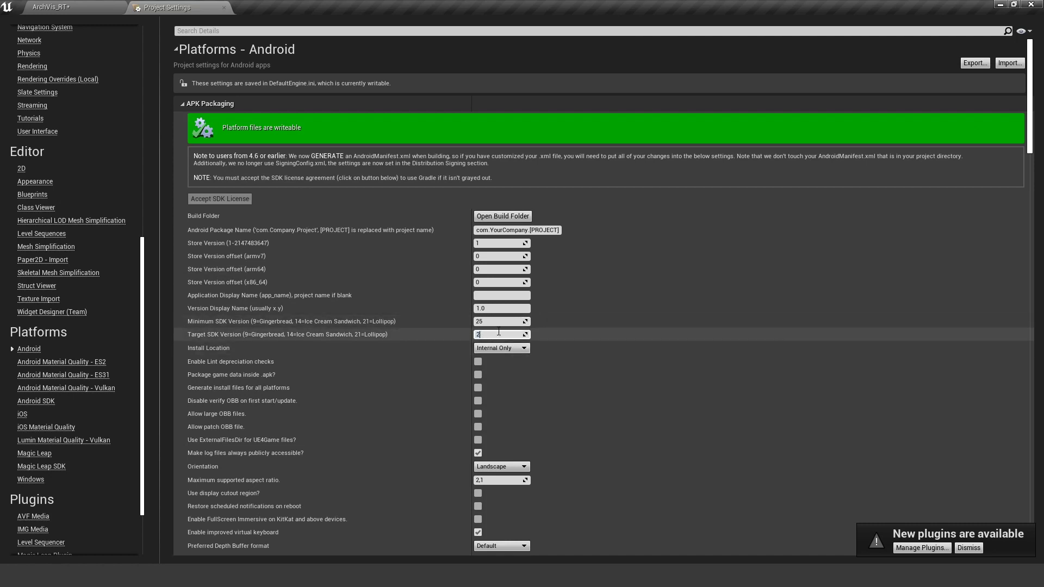
left_click(498, 322)
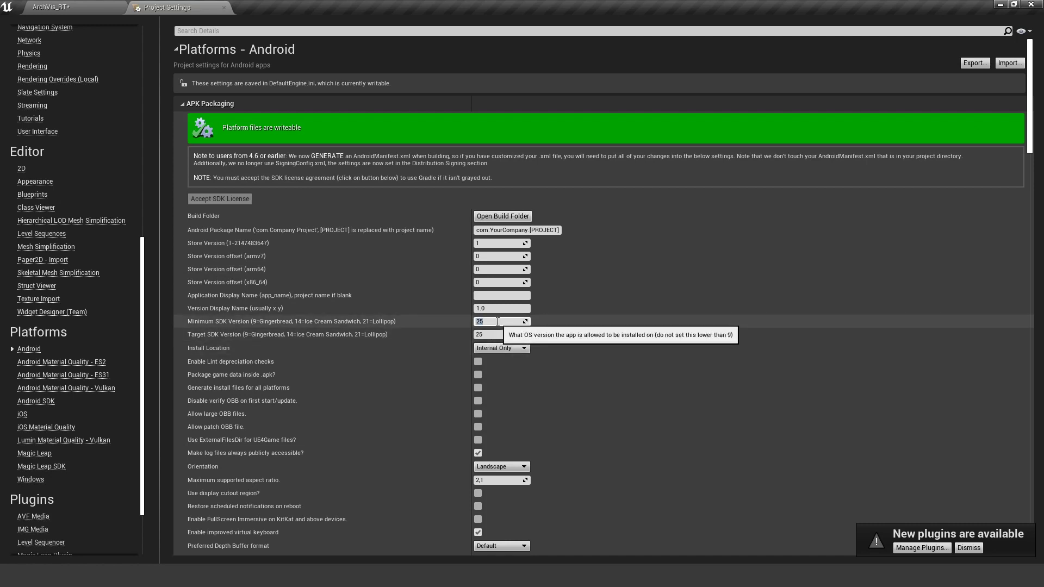
scroll(562, 340, "down", 1)
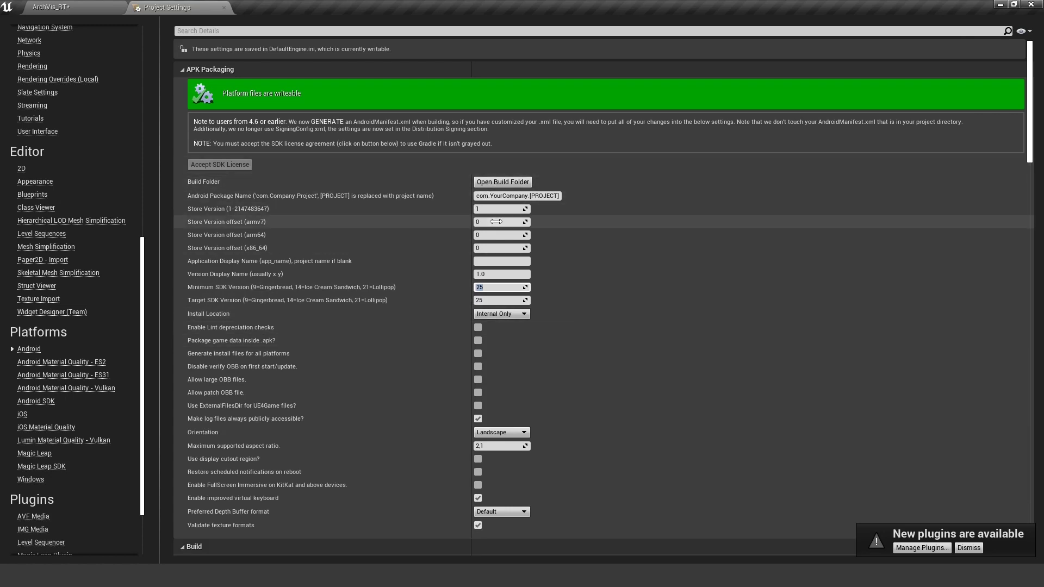
scroll(485, 288, "down", 2)
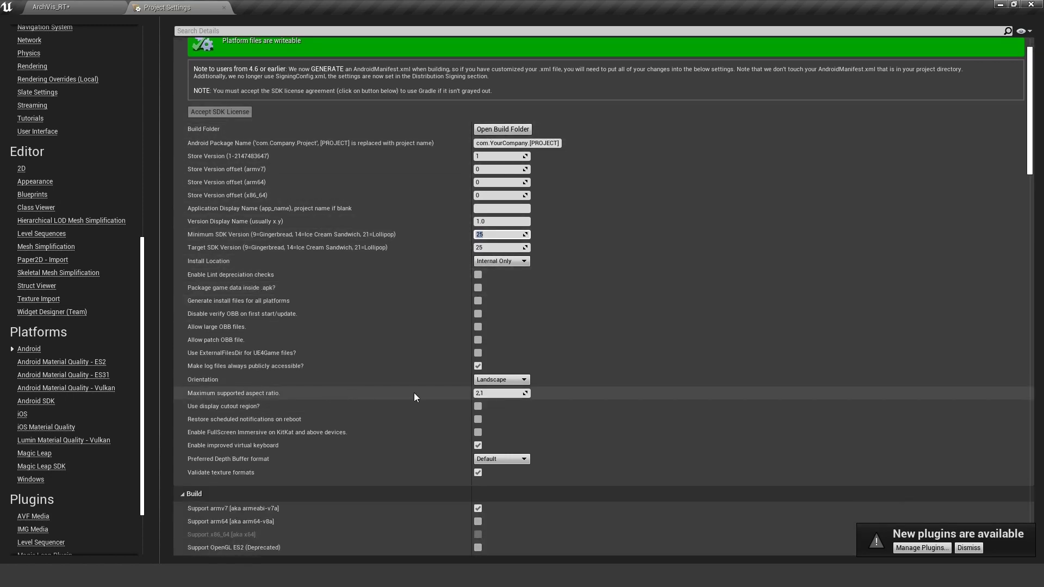
scroll(413, 393, "down", 1)
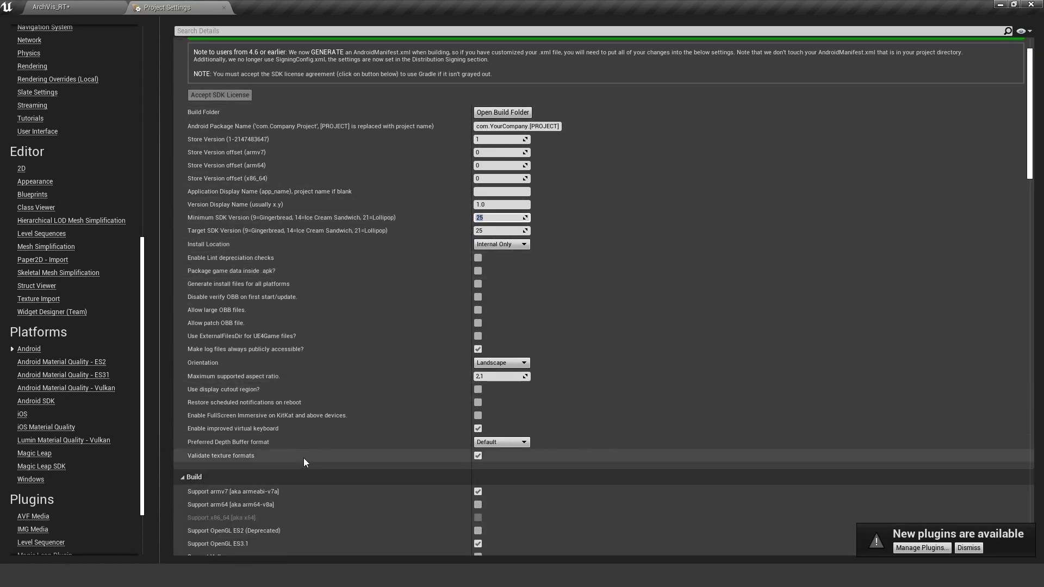
left_click(201, 31)
Enable Android fullscreen immersive mode and removal of Oculus signature files from the distribution APK.
type("full")
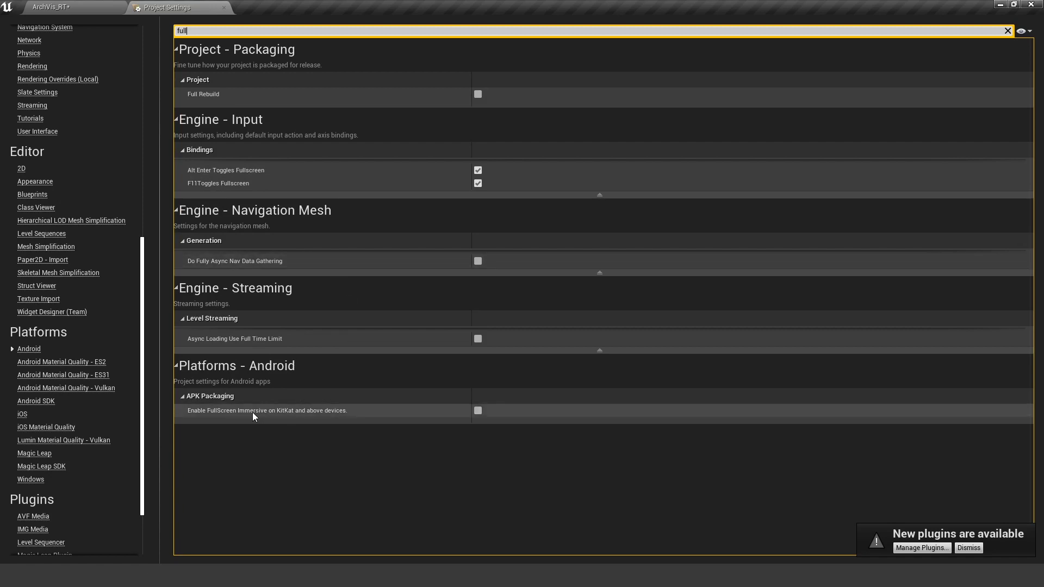
left_click(477, 410)
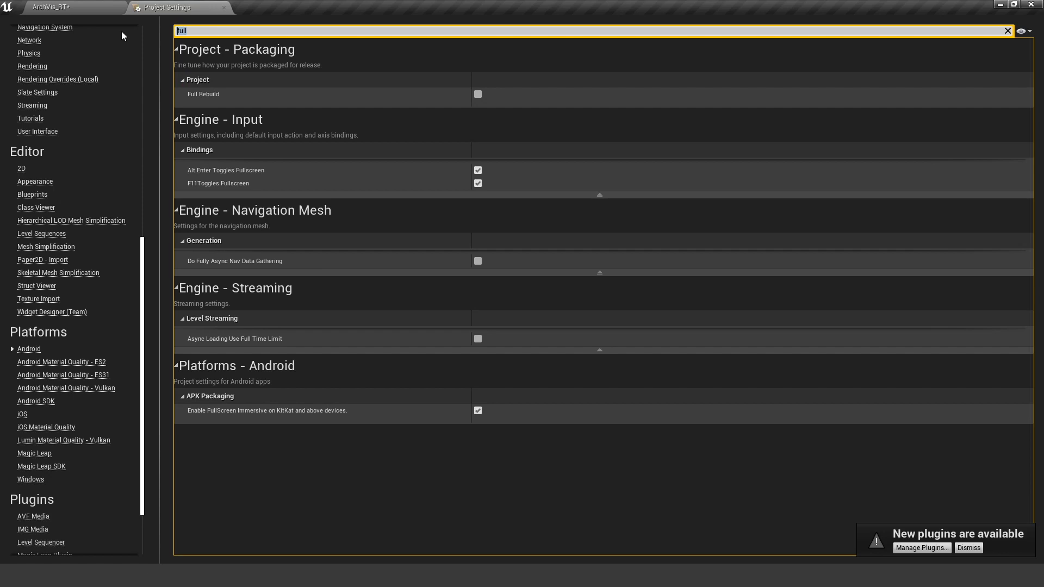
type("oc")
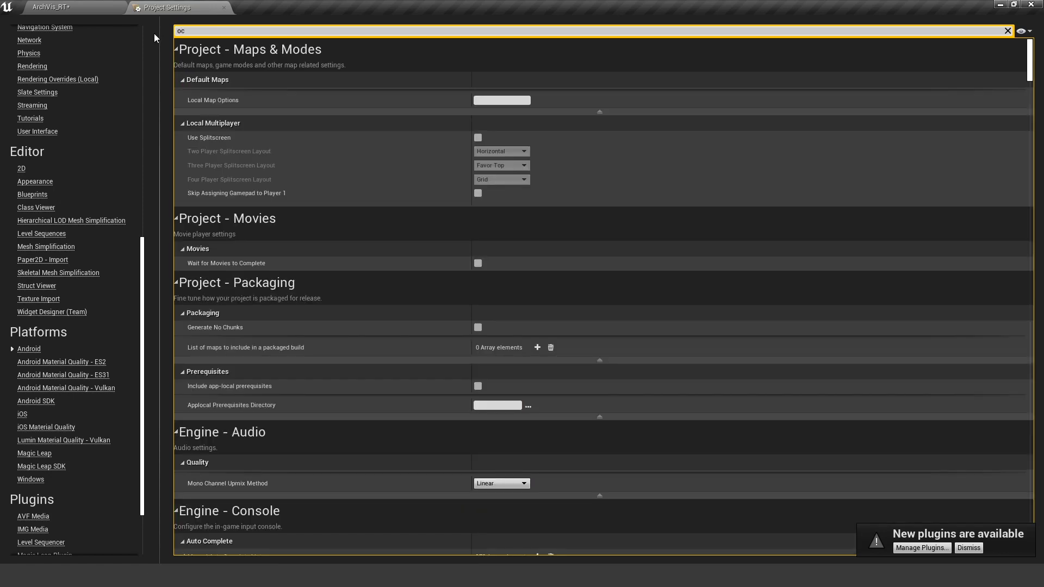
type("ulu")
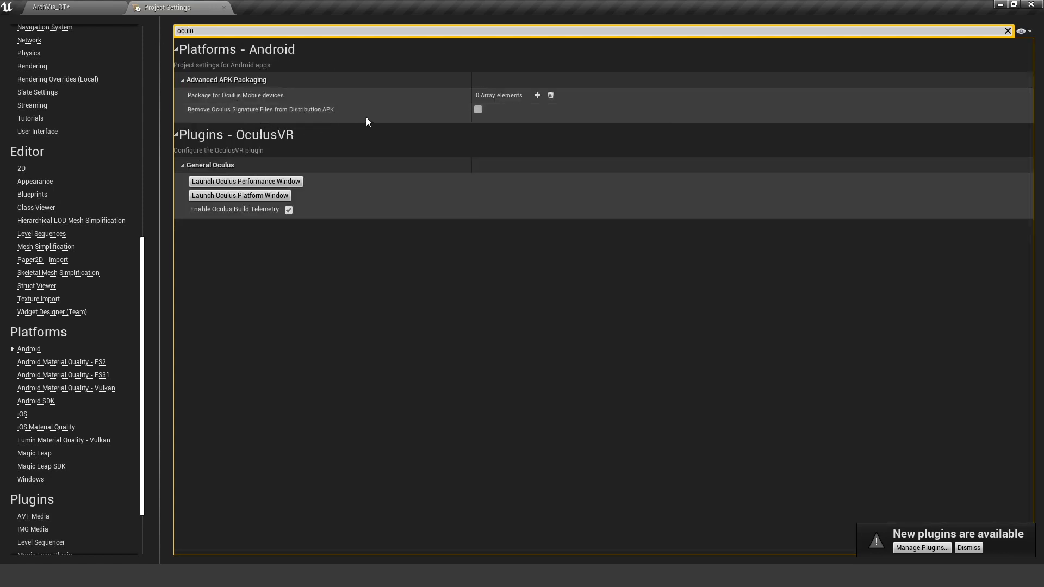
left_click(478, 110)
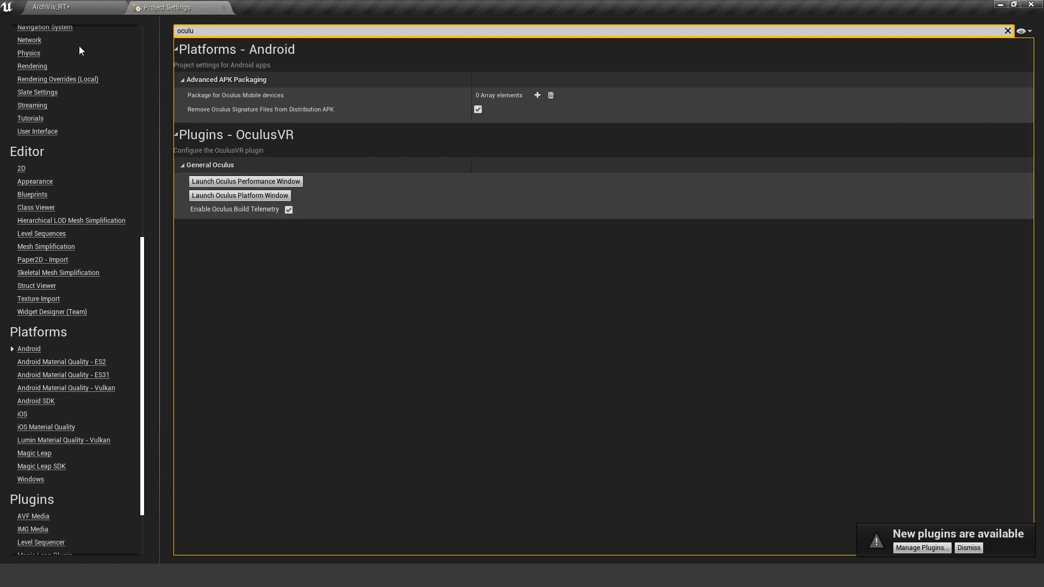
key("BackSpace")
key("BackSpace")
key("BackSpace")
key("BackSpace")
key("BackSpace")
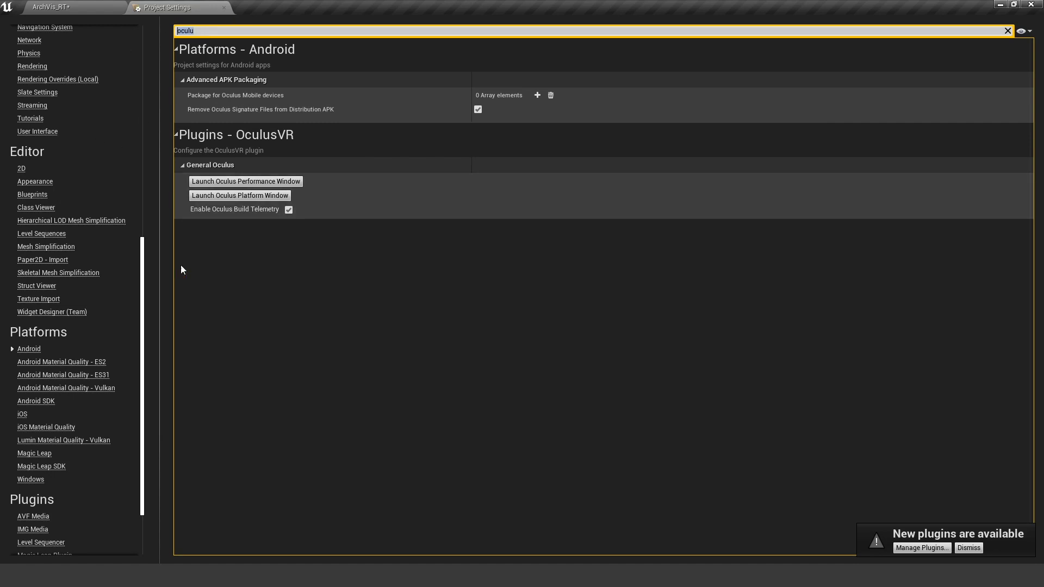
scroll(129, 387, "down", 3)
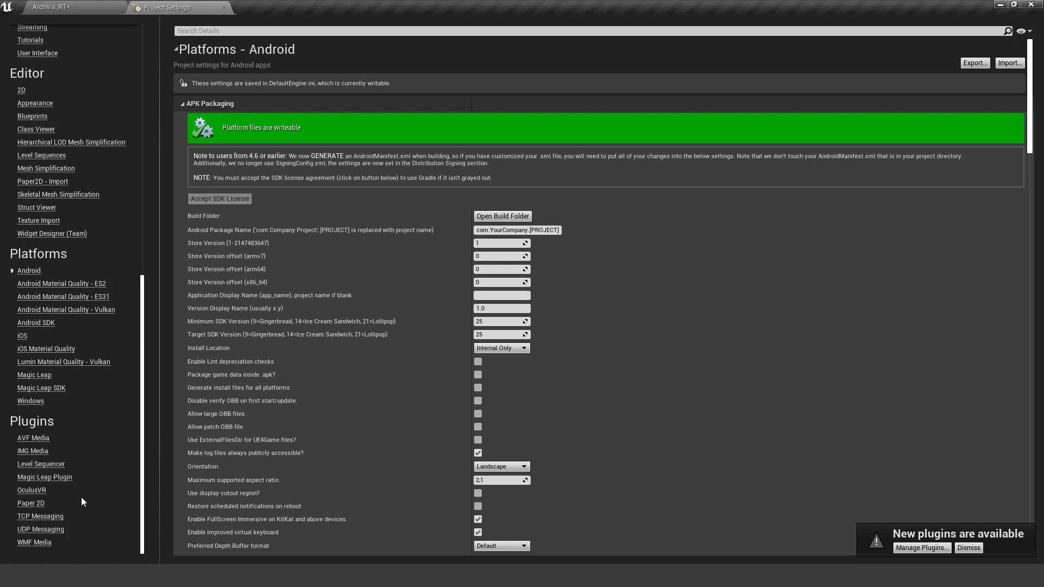
left_click(32, 490)
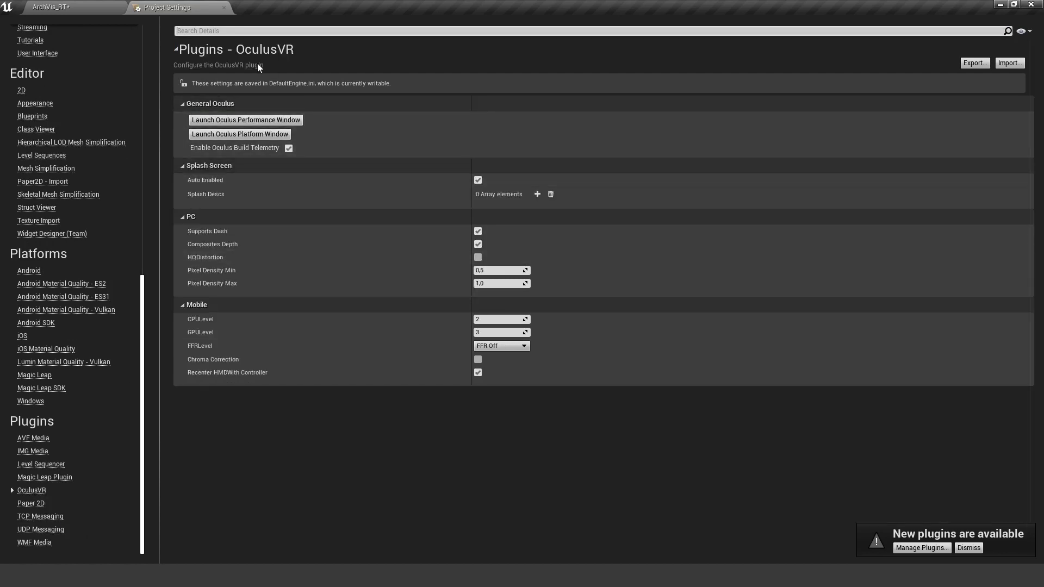
left_click(81, 9)
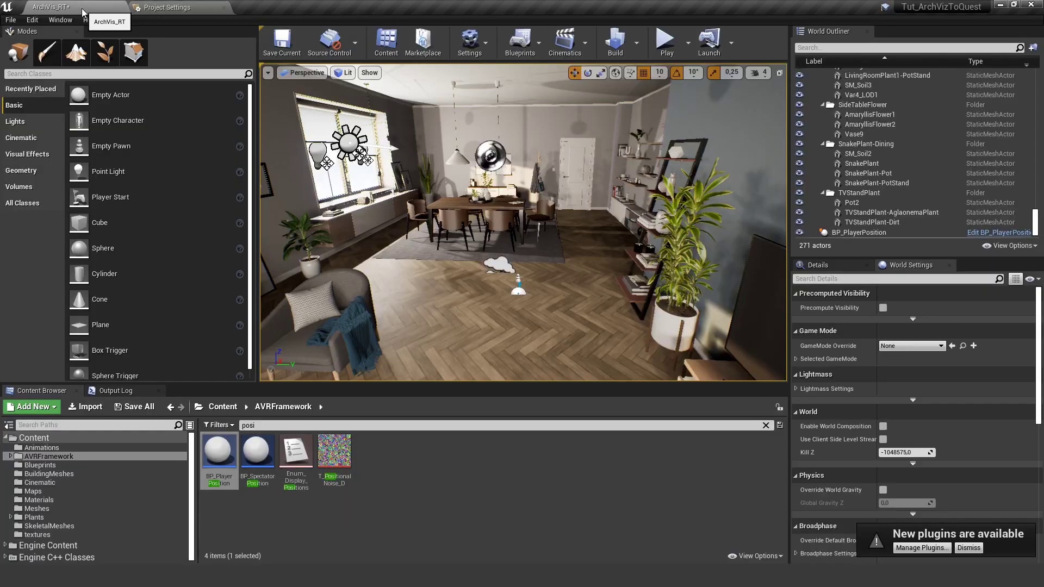
left_click(482, 43)
left_click(495, 102)
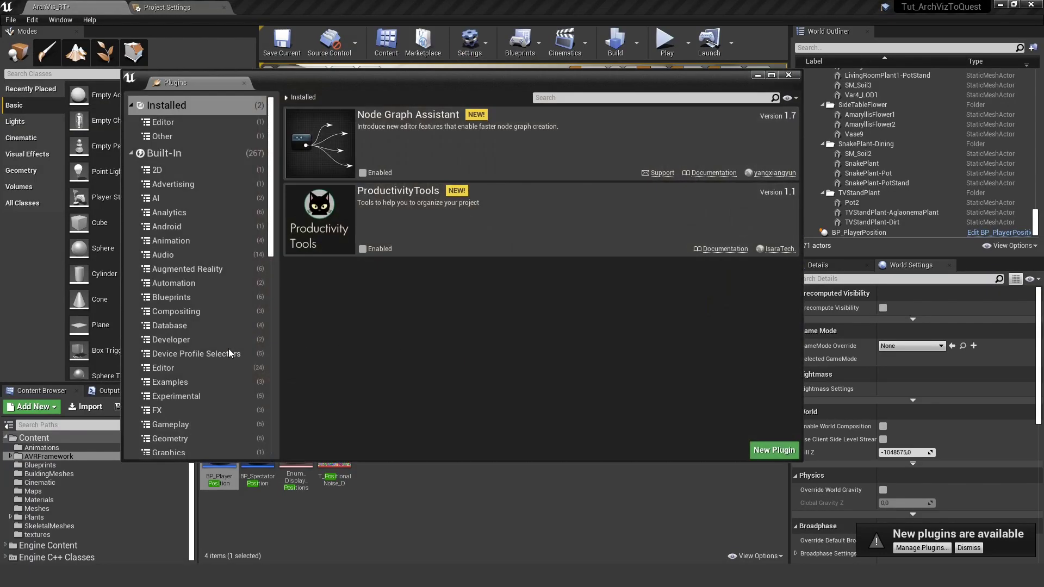
scroll(175, 424, "down", 3)
scroll(175, 421, "down", 10)
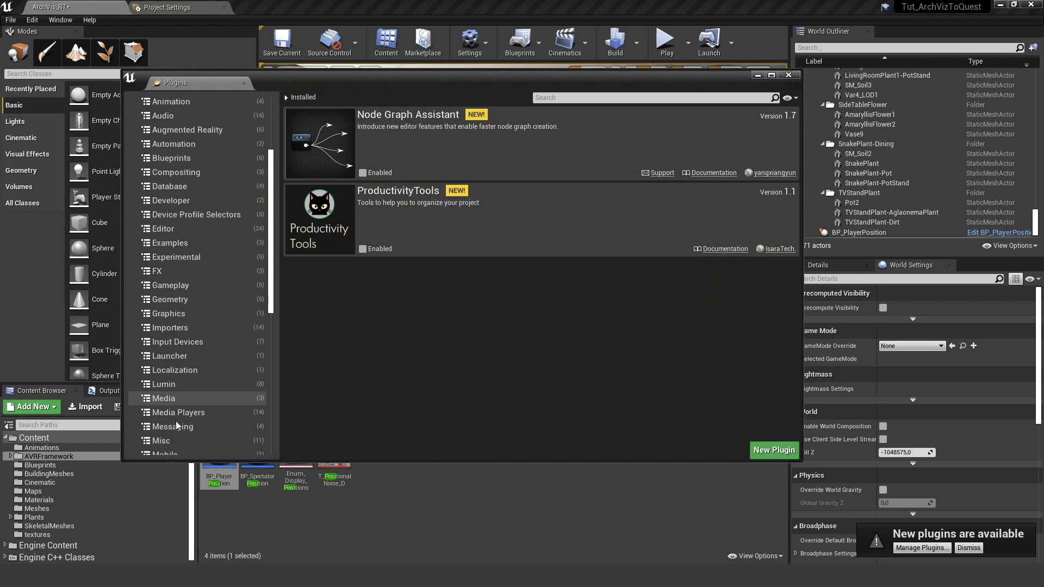
scroll(176, 423, "down", 1)
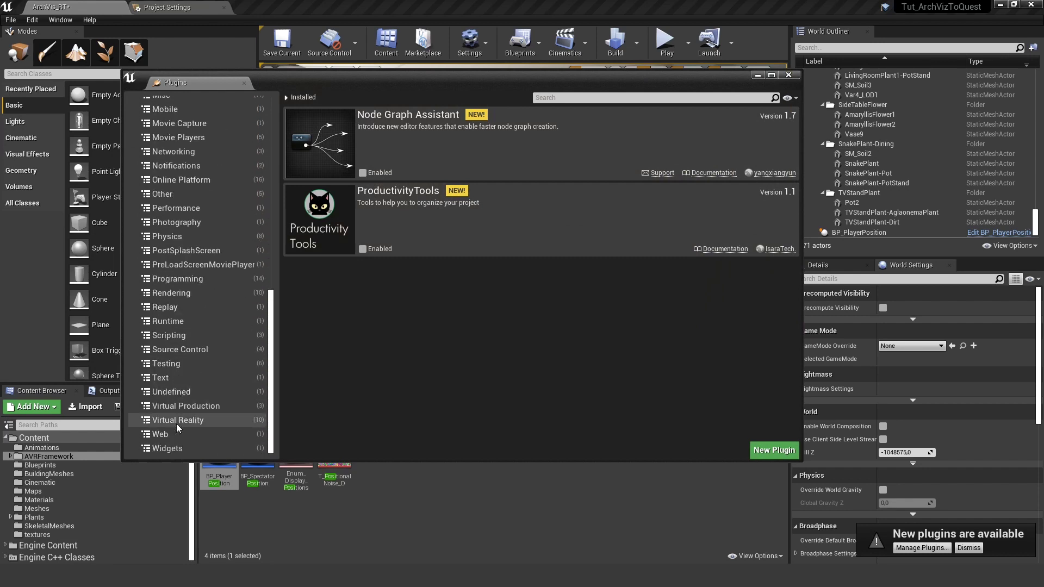
left_click(193, 420)
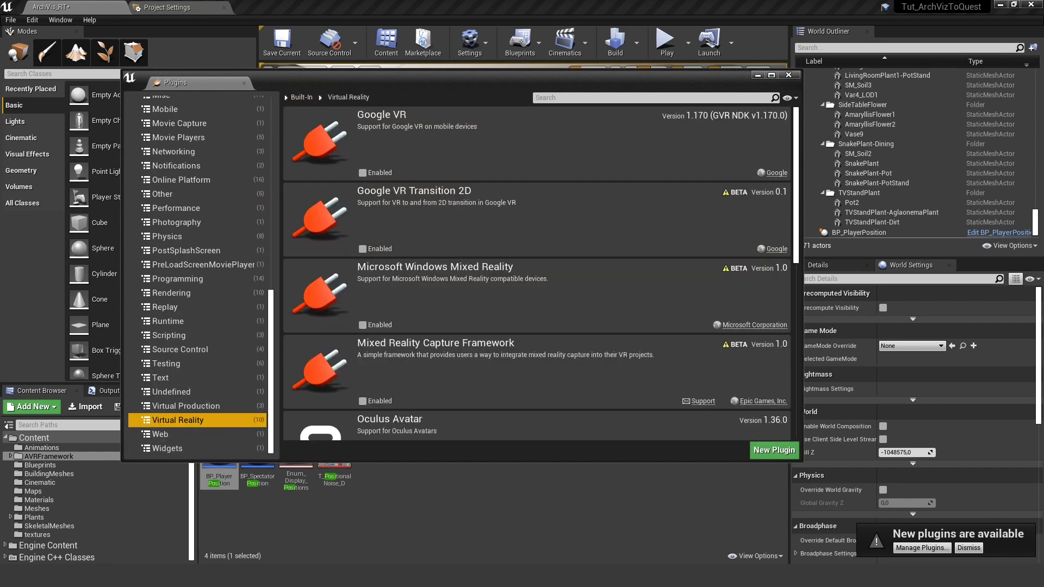
scroll(536, 271, "down", 3)
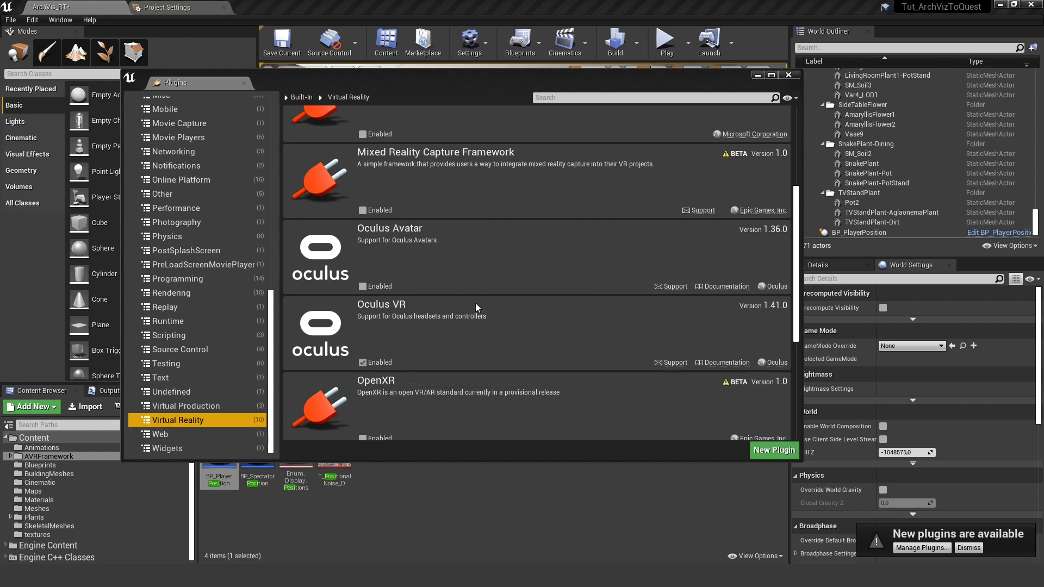
left_click_drag(457, 76, 476, 75)
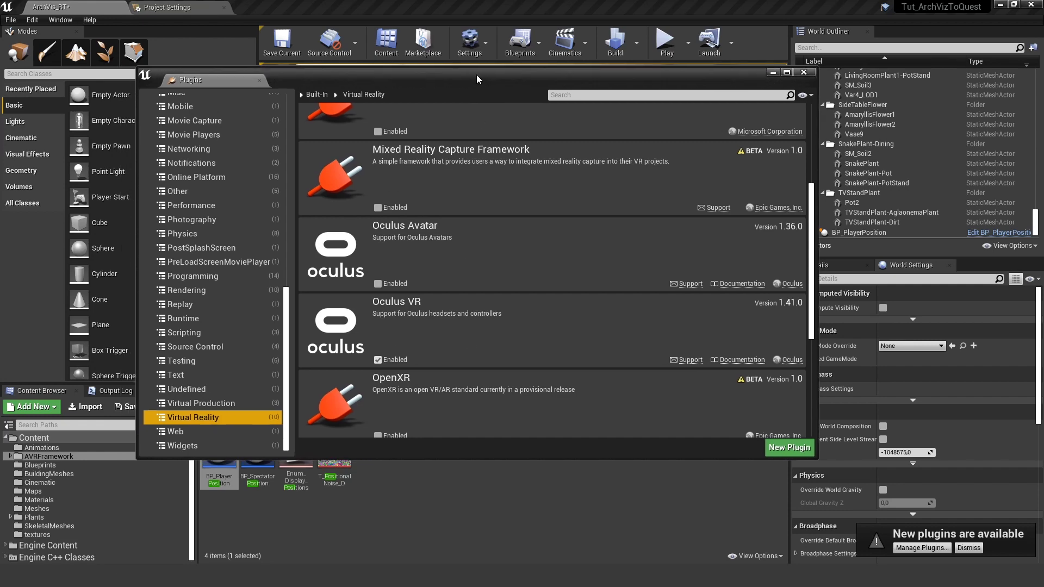
left_click(804, 72)
left_click(192, 7)
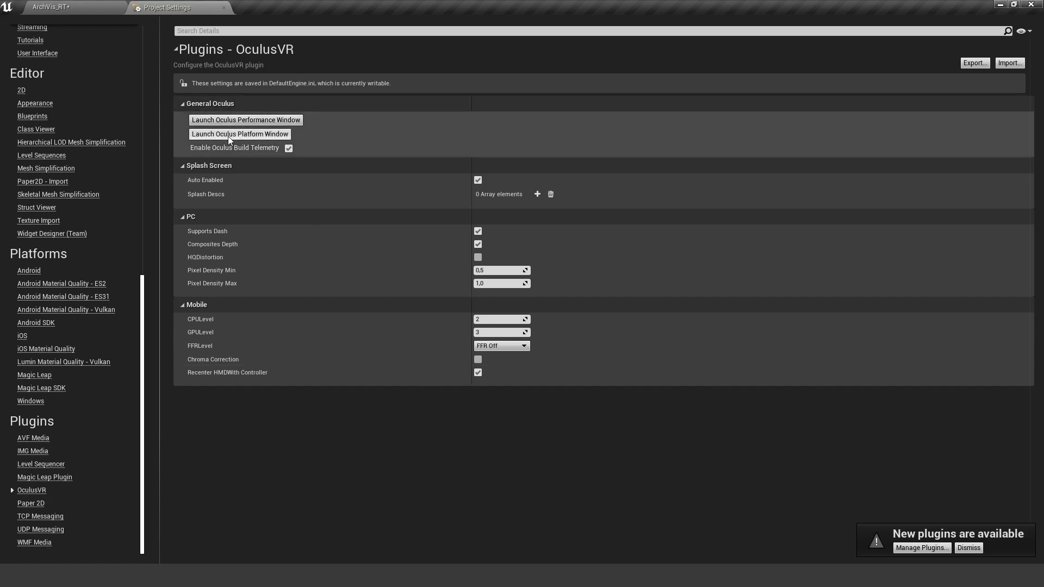
In the Oculus Performance Check, target Mobile, enable multi-view and select Oculus Quest.
left_click(252, 122)
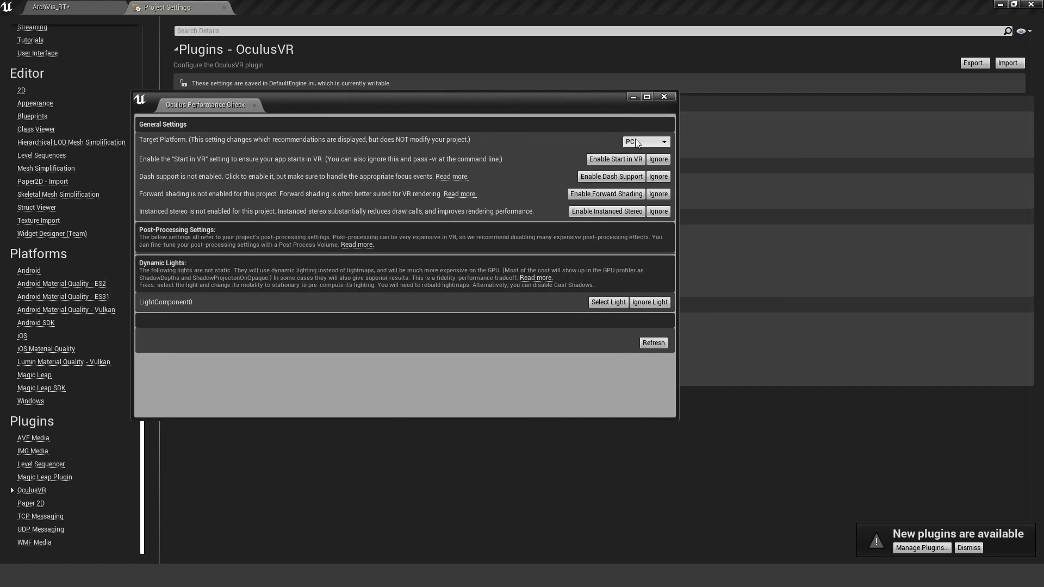
left_click(641, 159)
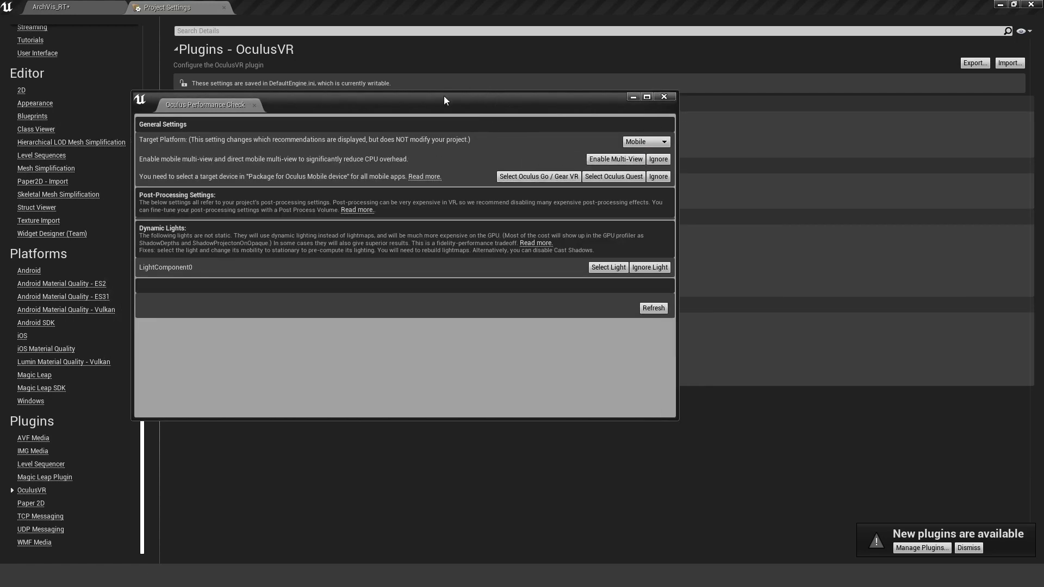
left_click_drag(444, 96, 517, 164)
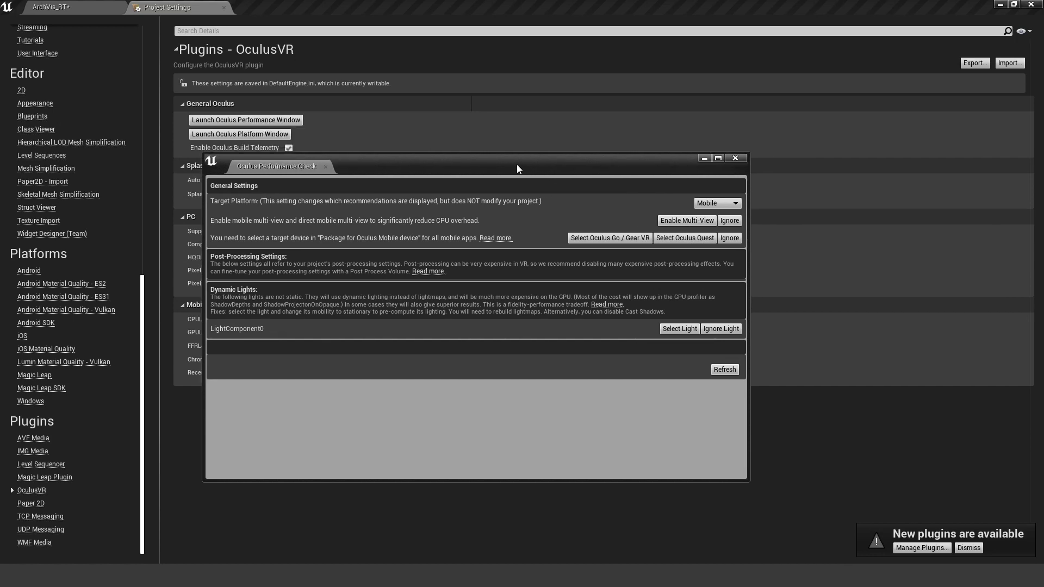
left_click(680, 220)
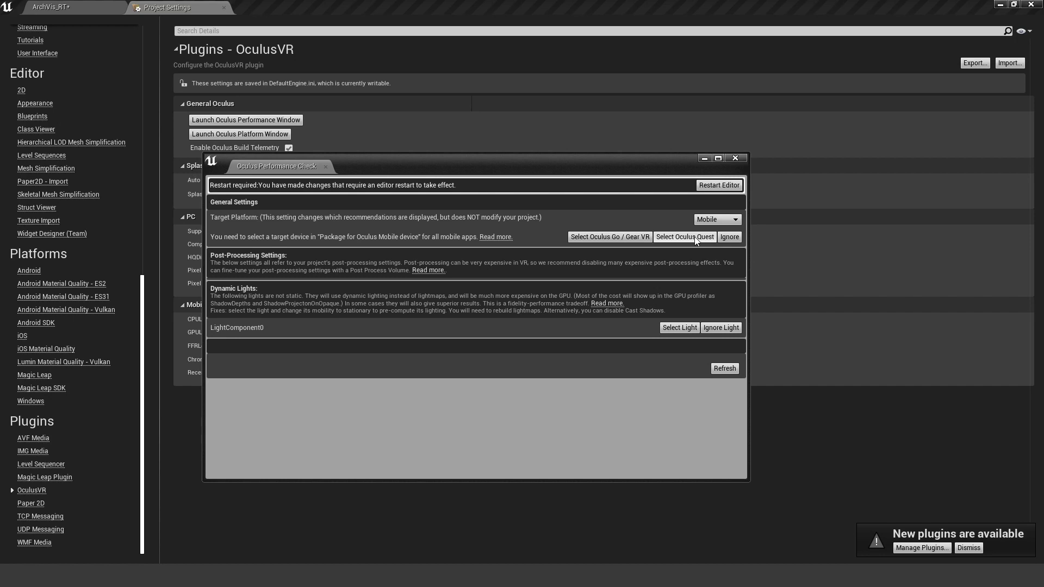
left_click(685, 238)
left_click_drag(647, 161, 592, 152)
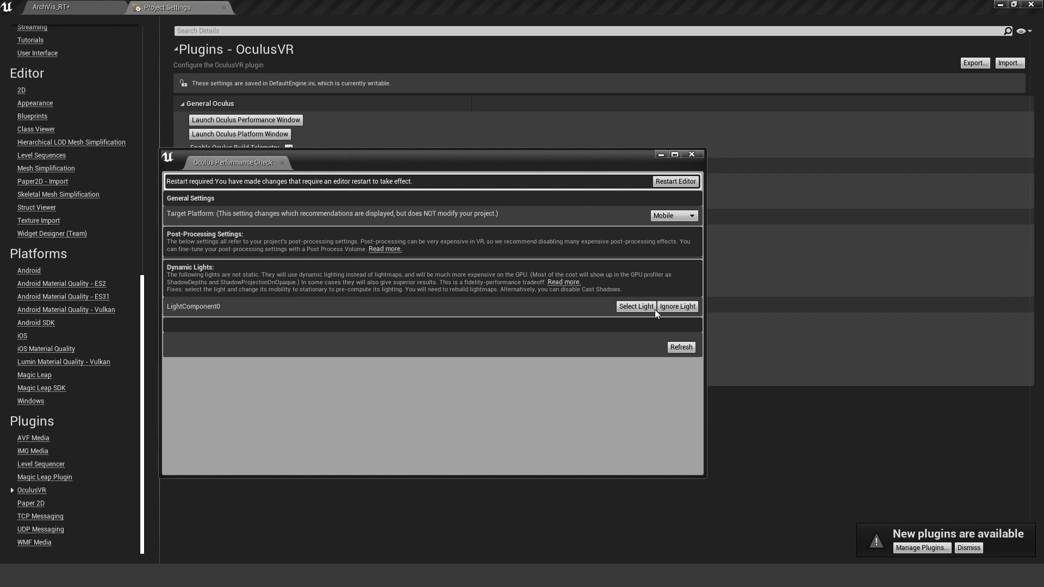
Close the performance check and Save All project changes.
left_click(696, 156)
left_click(50, 7)
left_click(11, 19)
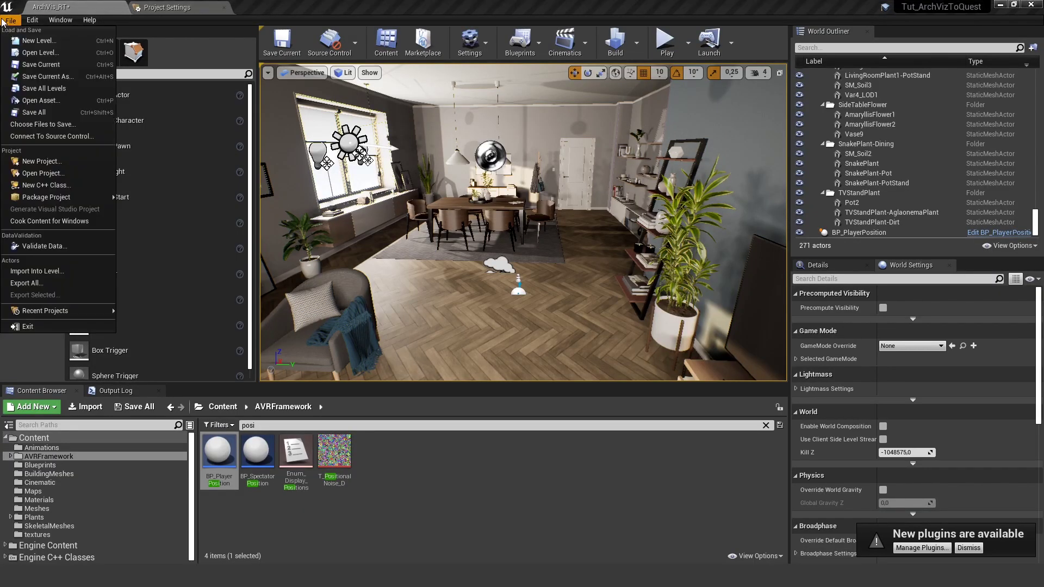
left_click(53, 112)
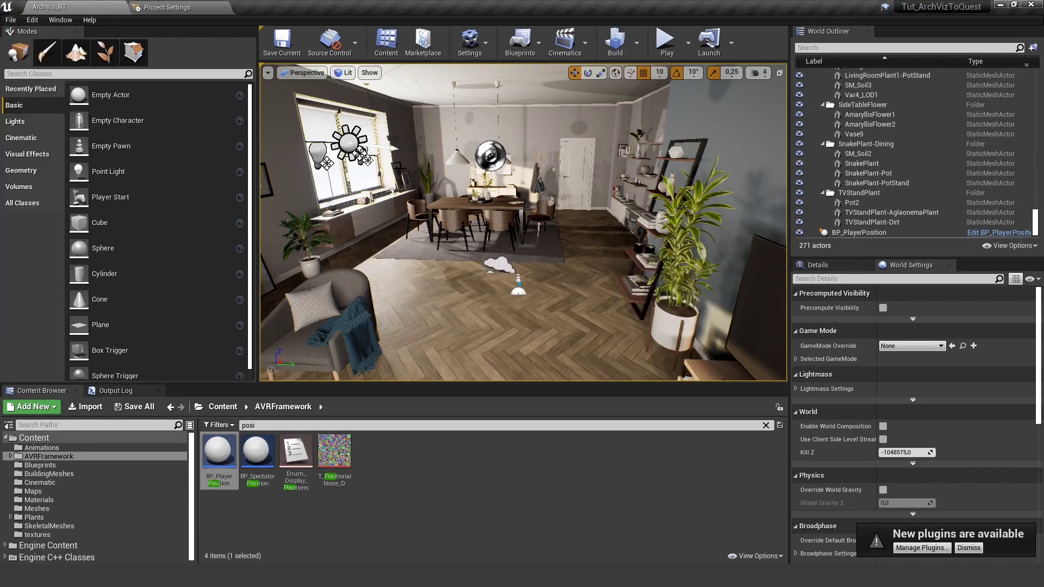
Reopen the Oculus performance check to verify the recommendations are gone, then close it.
left_click(175, 3)
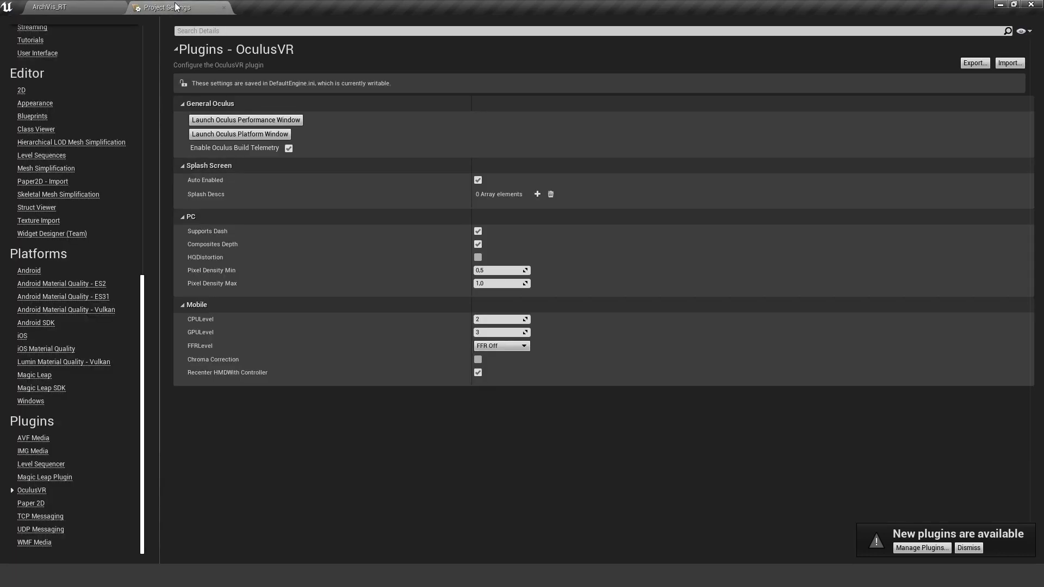
left_click(253, 120)
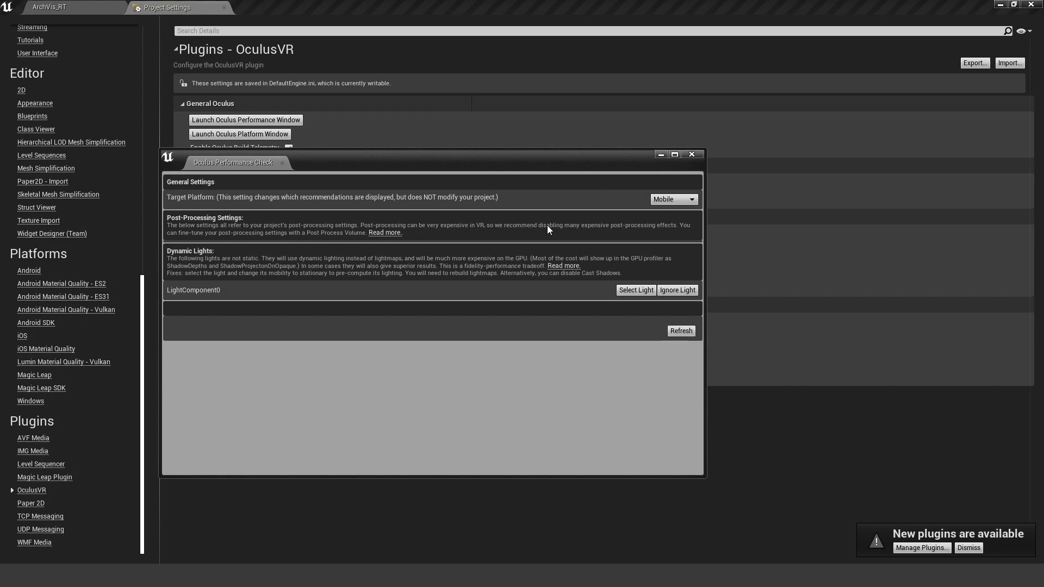
left_click(691, 154)
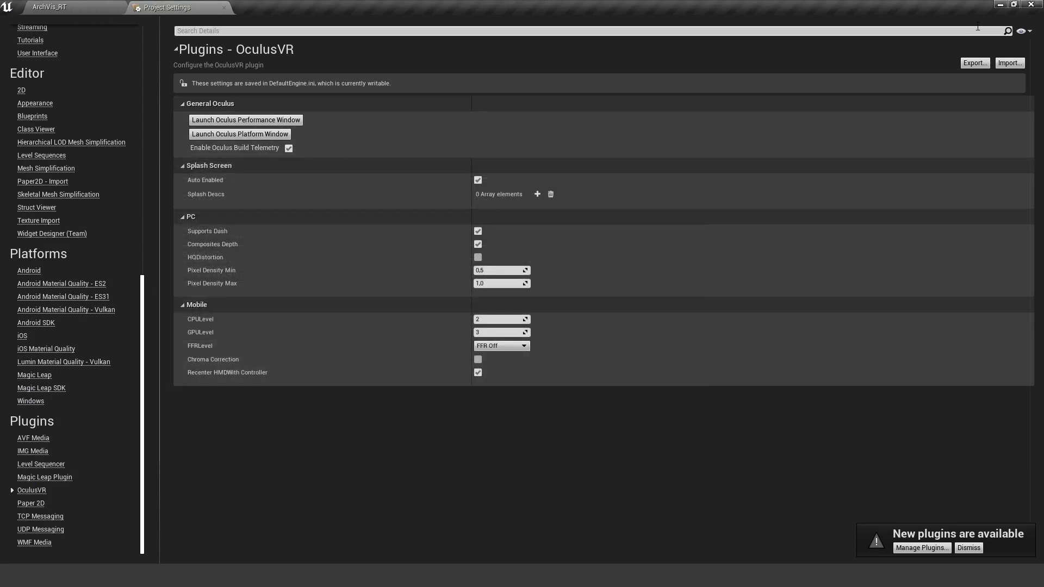
Close the window and return to the Plugins > OculusVR settings page.
left_click(1032, 5)
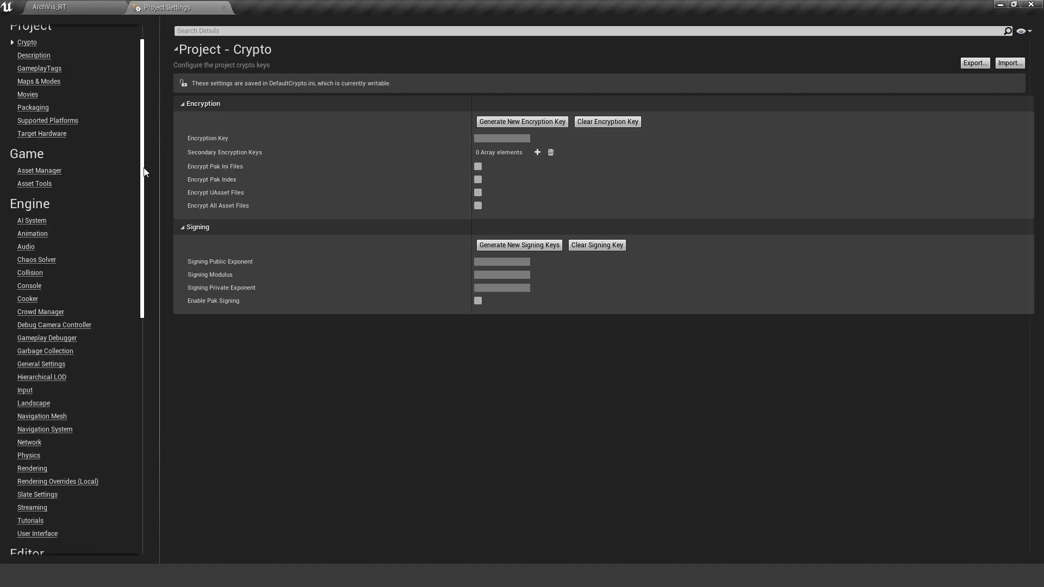
scroll(145, 206, "down", 3)
left_click_drag(145, 211, 146, 429)
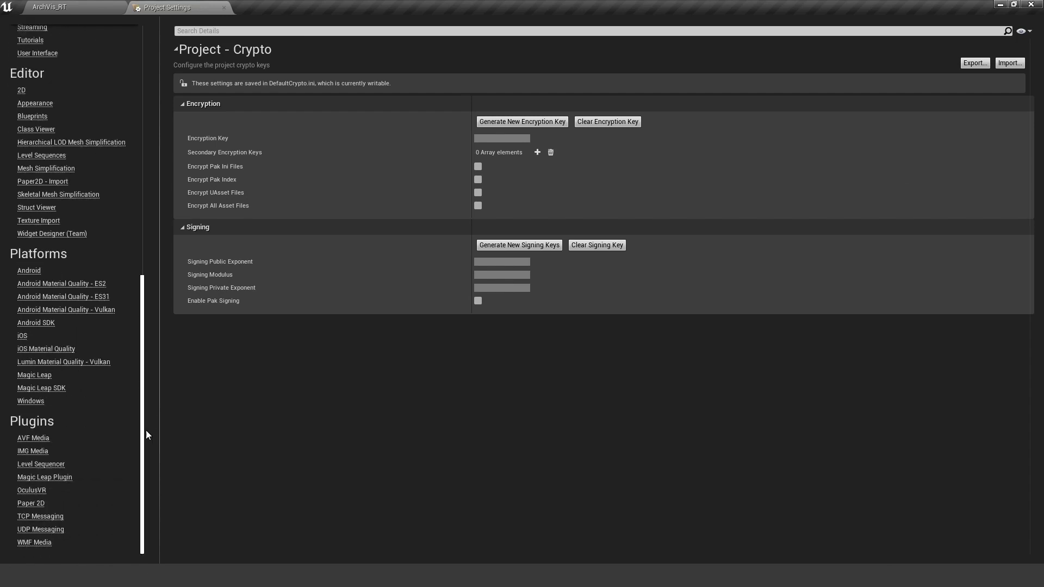
left_click(31, 491)
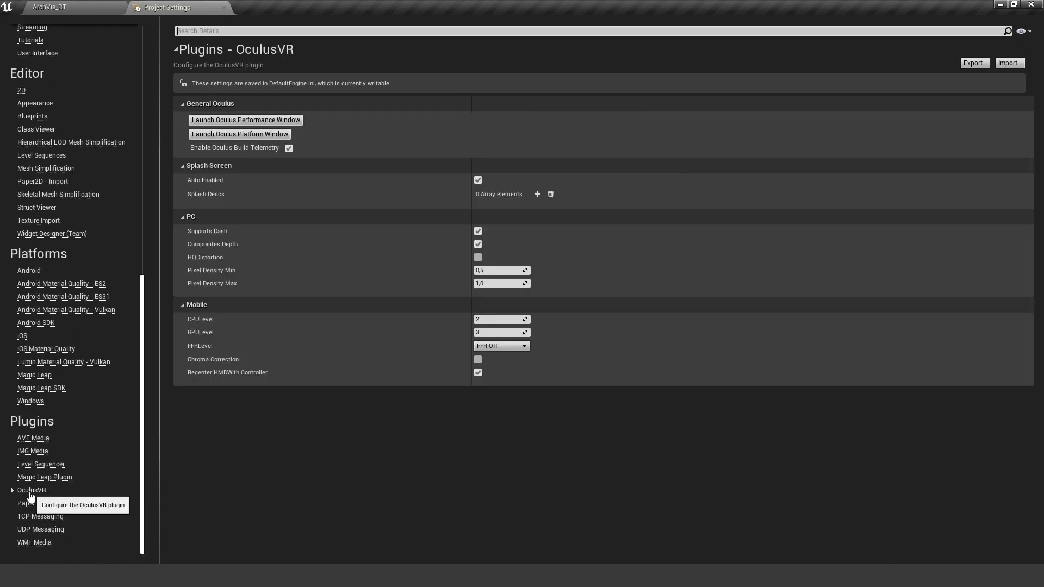
Run the Oculus Performance Check again and close its report.
left_click(255, 122)
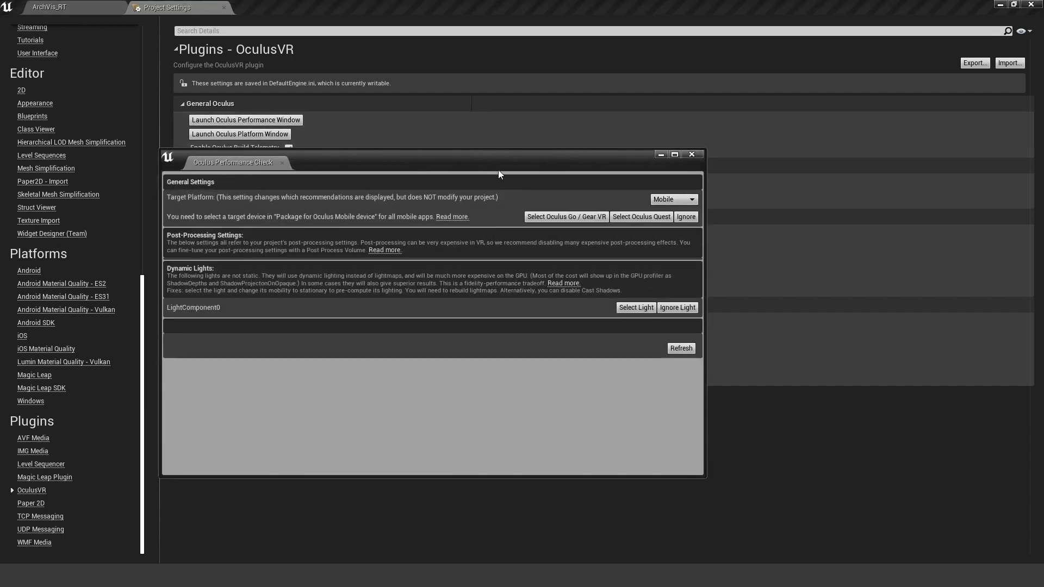
left_click_drag(499, 174, 639, 201)
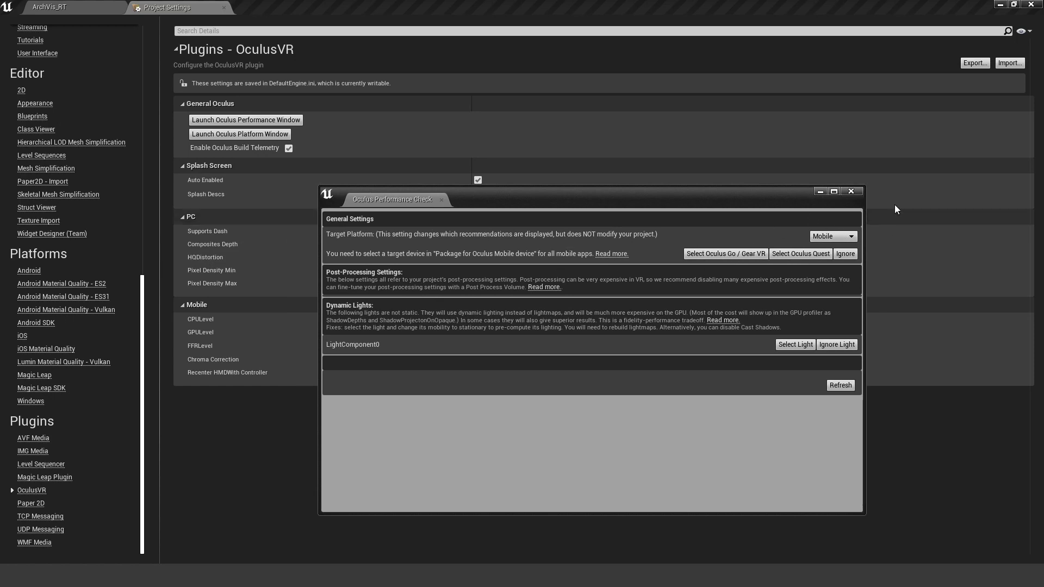
left_click(851, 192)
scroll(89, 110, "up", 8)
scroll(92, 121, "up", 10)
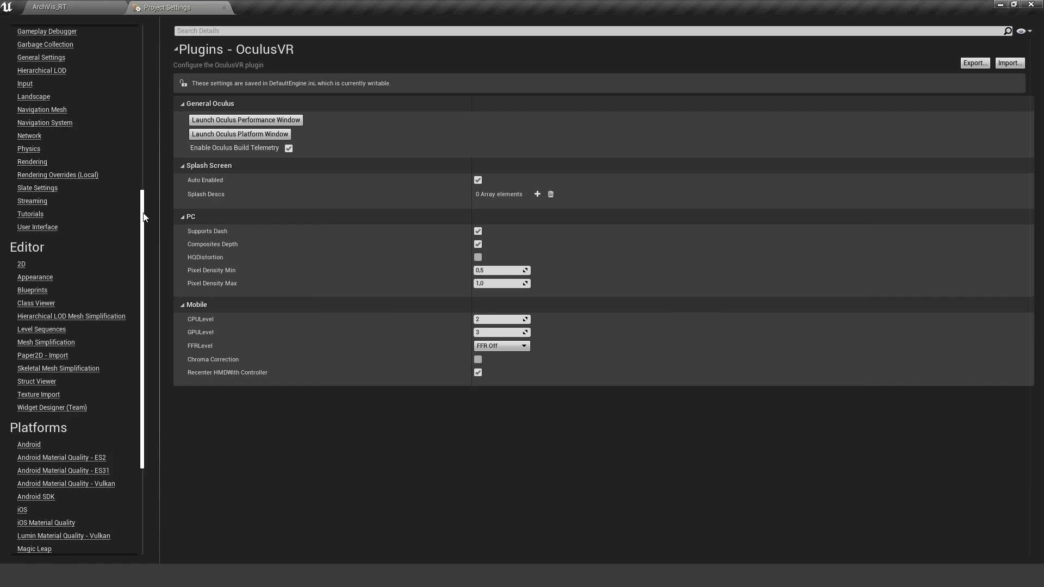
Search 'oculu' and add Oculus Quest as the Package for Oculus Mobile devices entry.
left_click(199, 31)
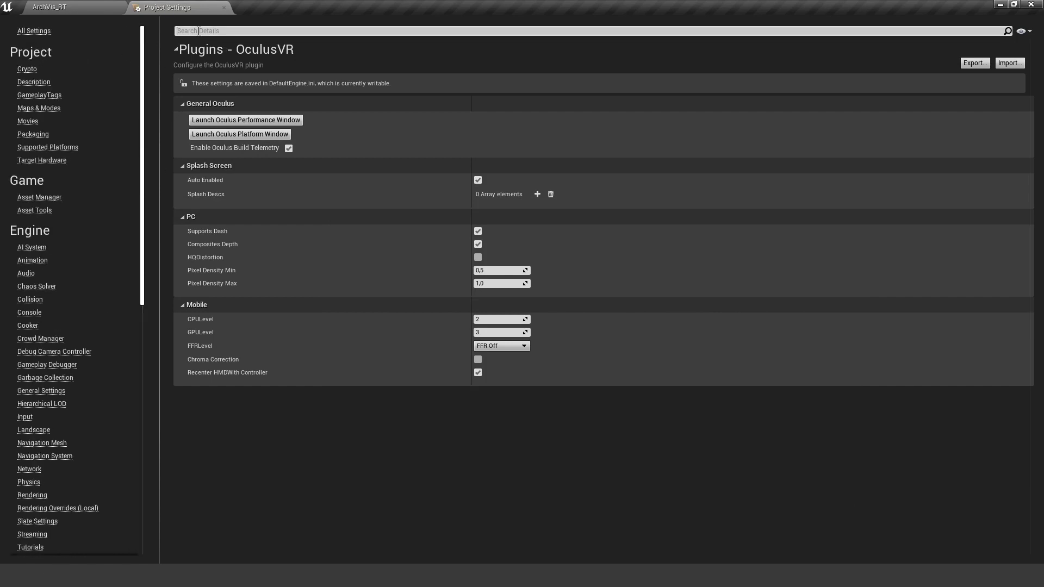
type("oculu")
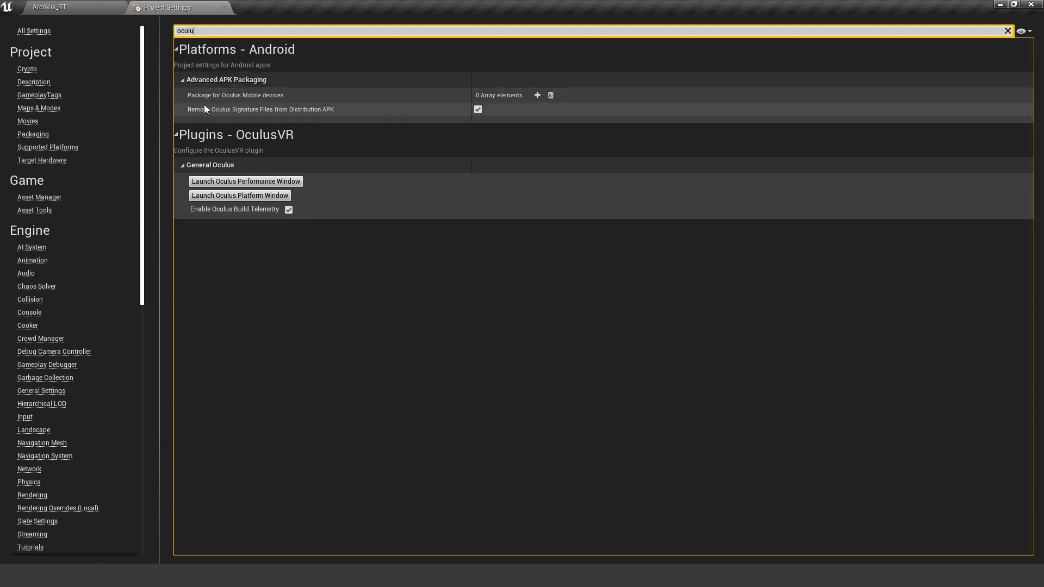
left_click(538, 96)
left_click(512, 112)
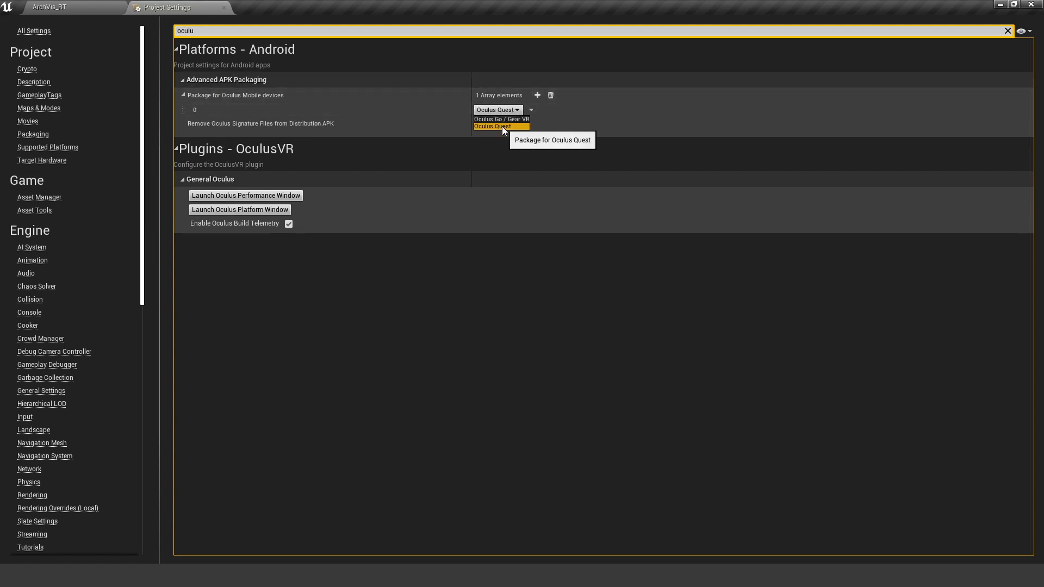
left_click(501, 125)
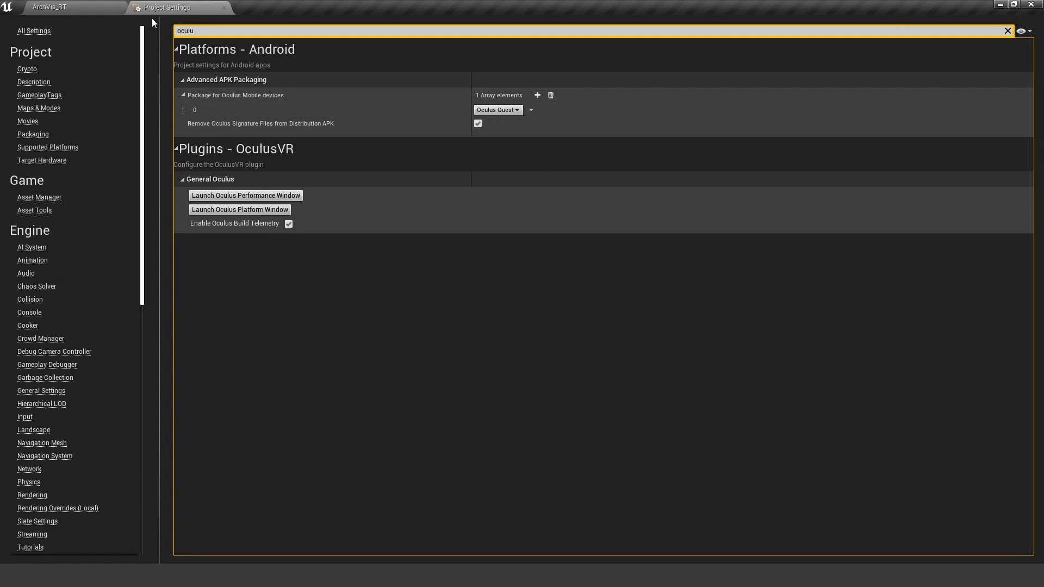
left_click(46, 33)
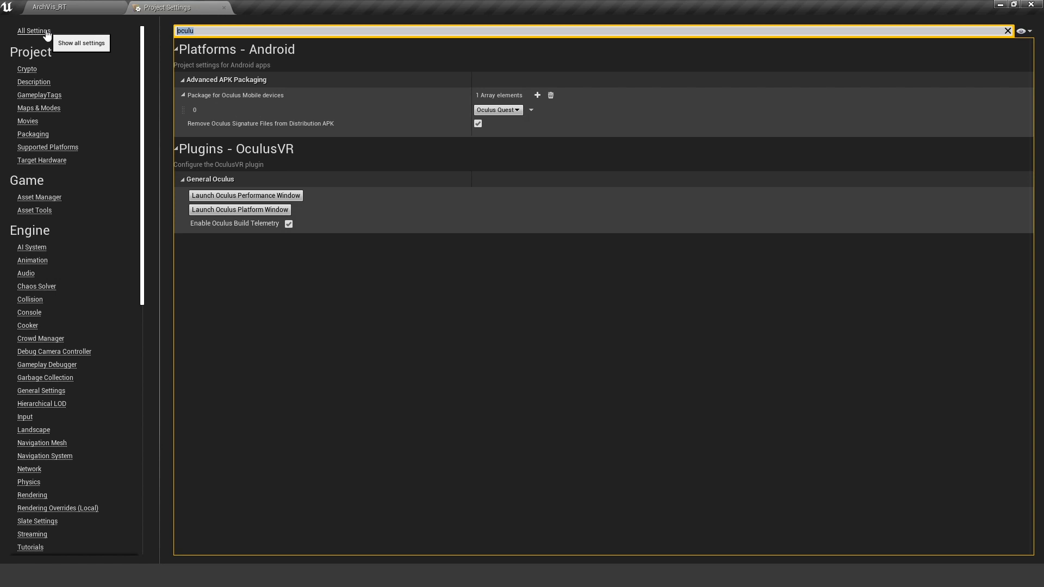
Search 'hdr' to verify Mobile HDR is unchecked, then clear the search filter.
type("hdr")
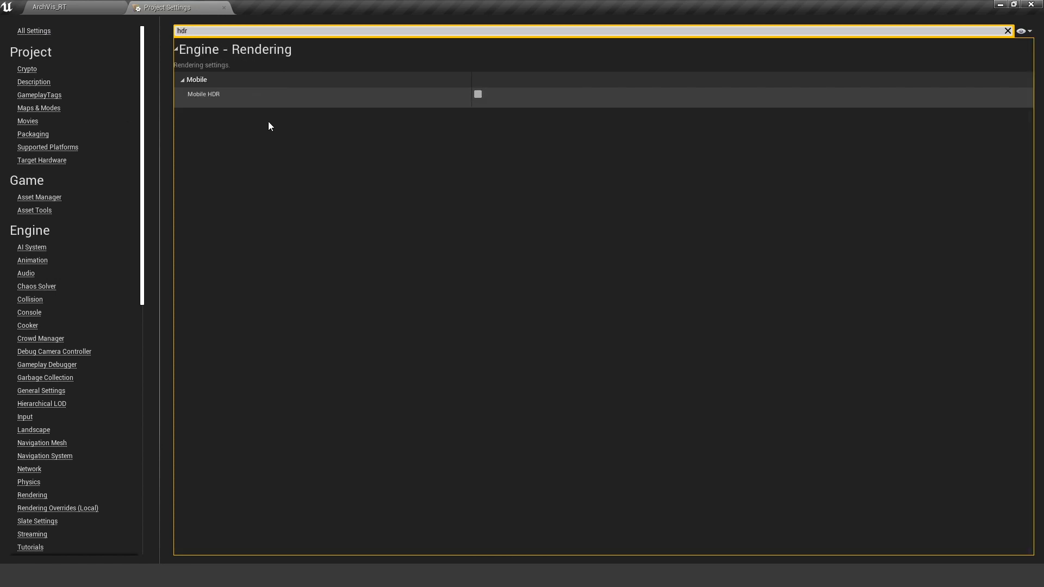
mouse_move(216, 94)
left_click(212, 34)
key("ctrl+a")
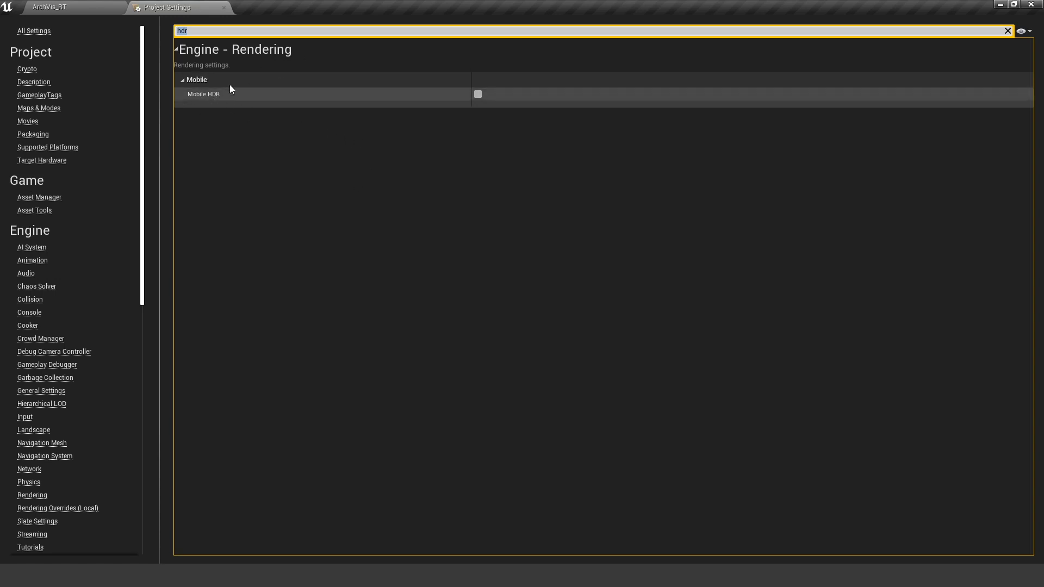
key("BackSpace")
scroll(63, 380, "down", 2)
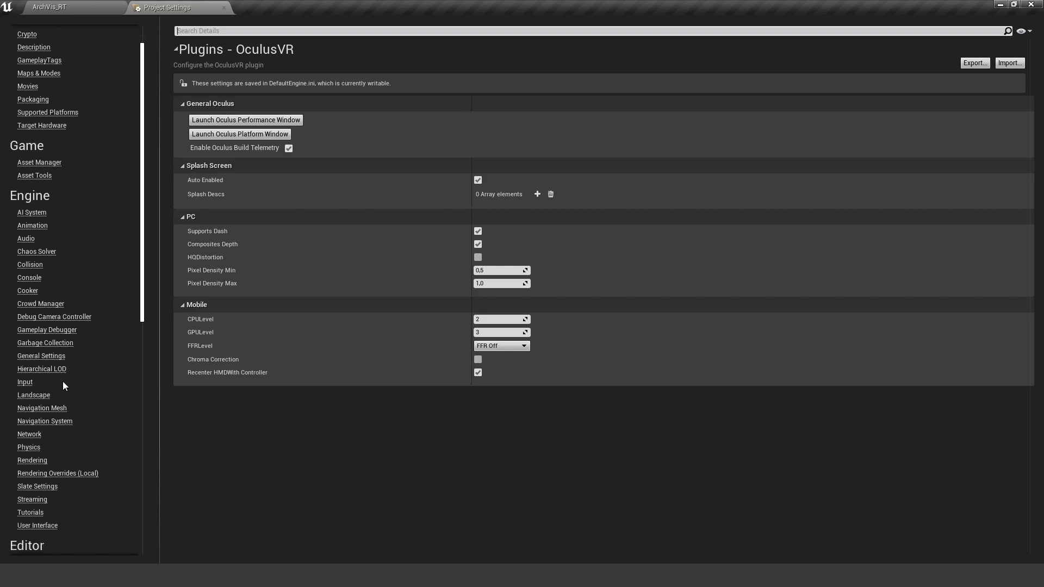
On the Engine - Rendering page, set Mobile MSAA to 4x MSAA.
left_click(32, 461)
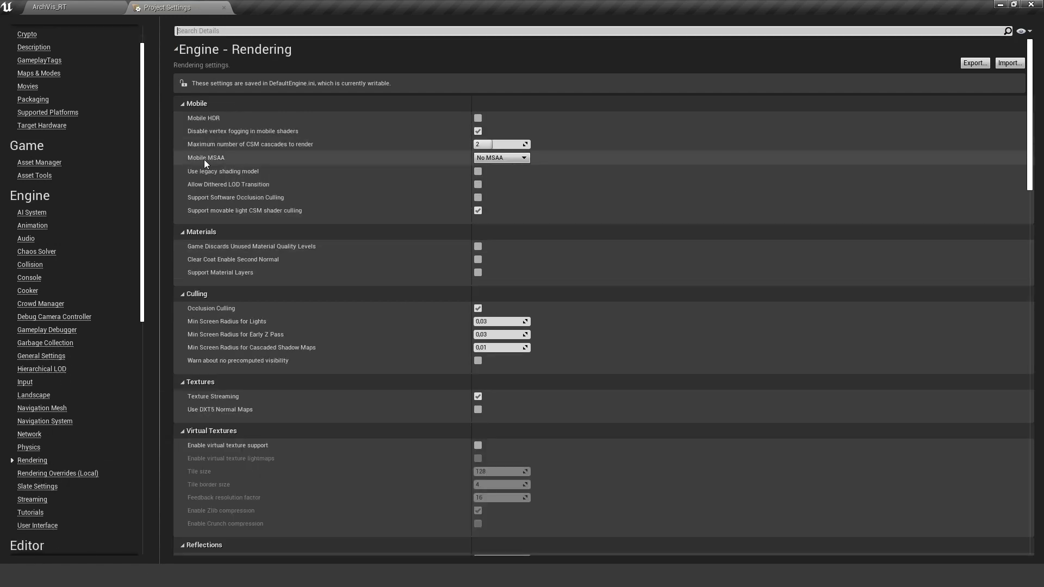
left_click(523, 157)
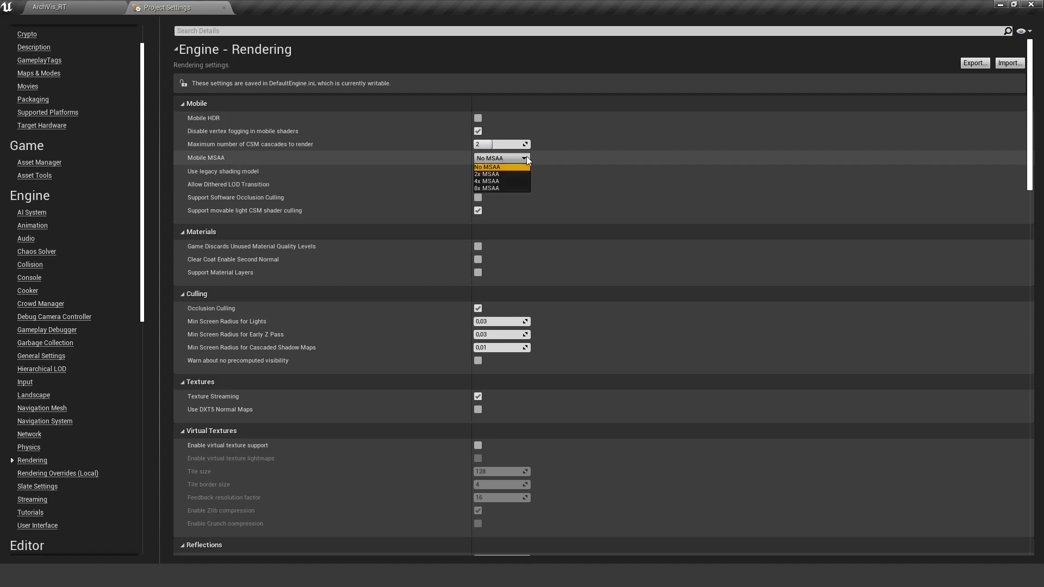
left_click(495, 182)
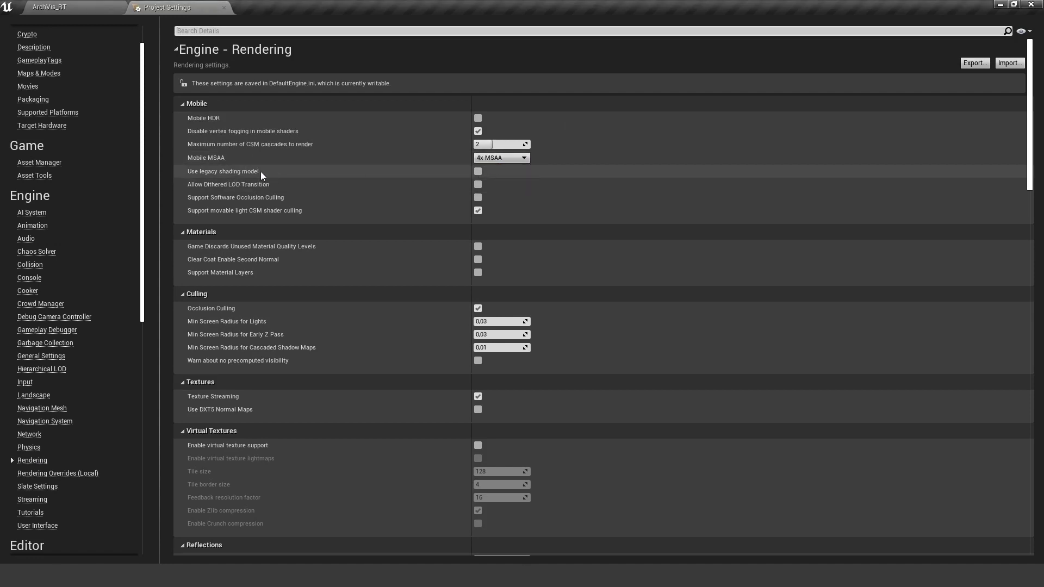
Lower Reflection Capture Resolution from 128 to 32.
scroll(535, 202, "down", 1)
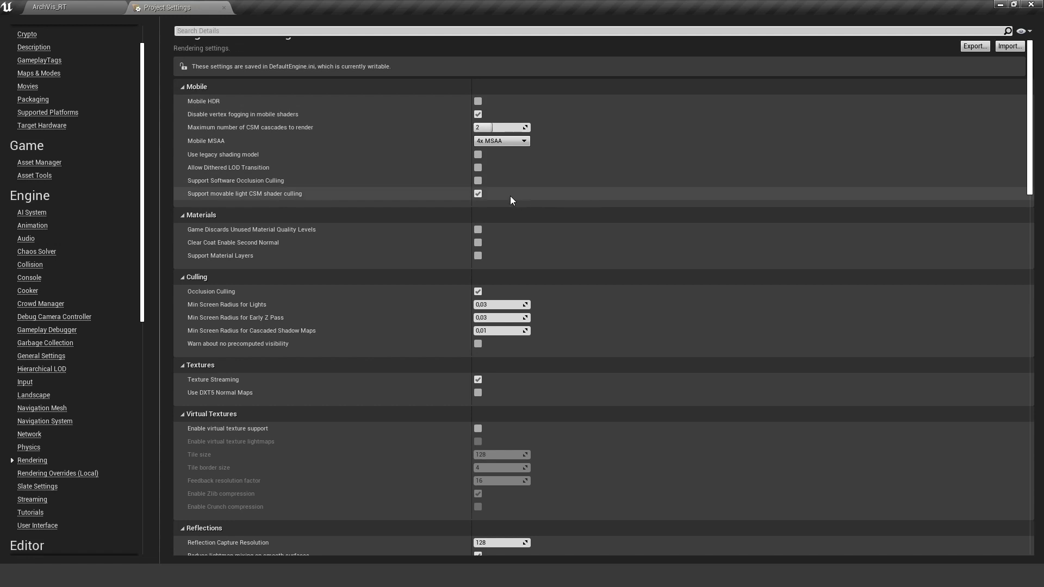
scroll(432, 190, "down", 4)
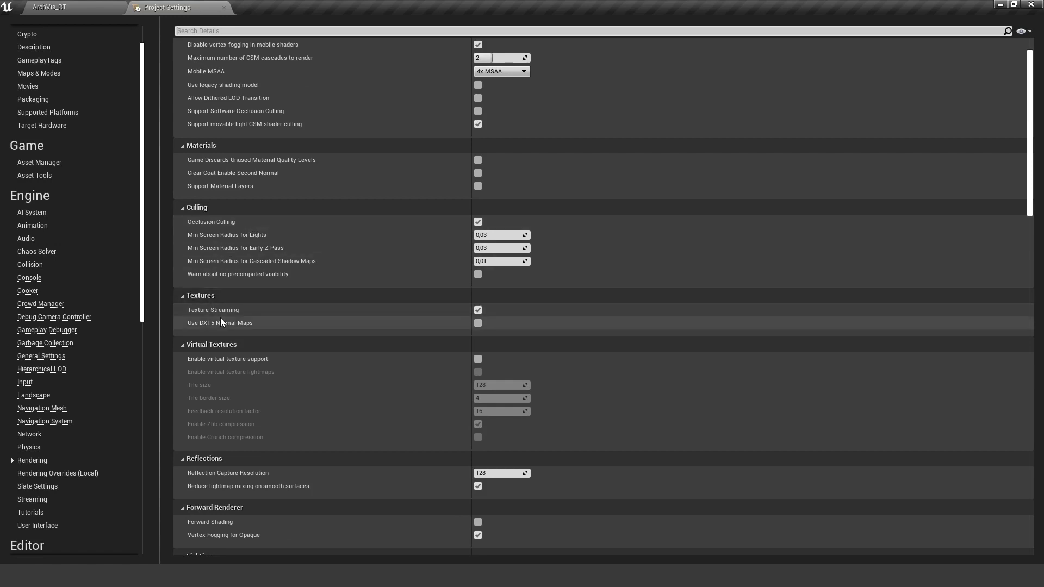
mouse_move(224, 308)
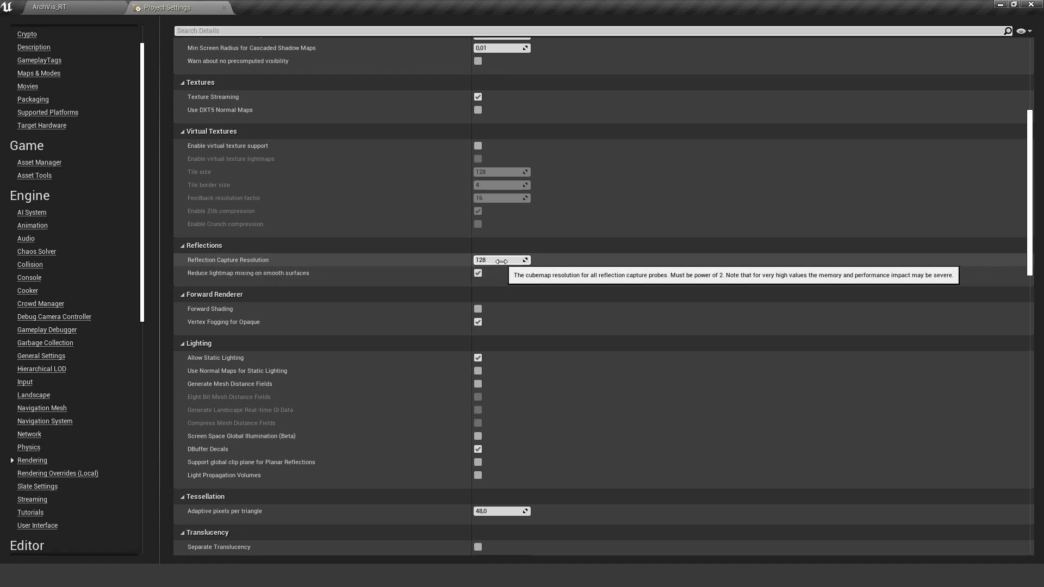
left_click(501, 262)
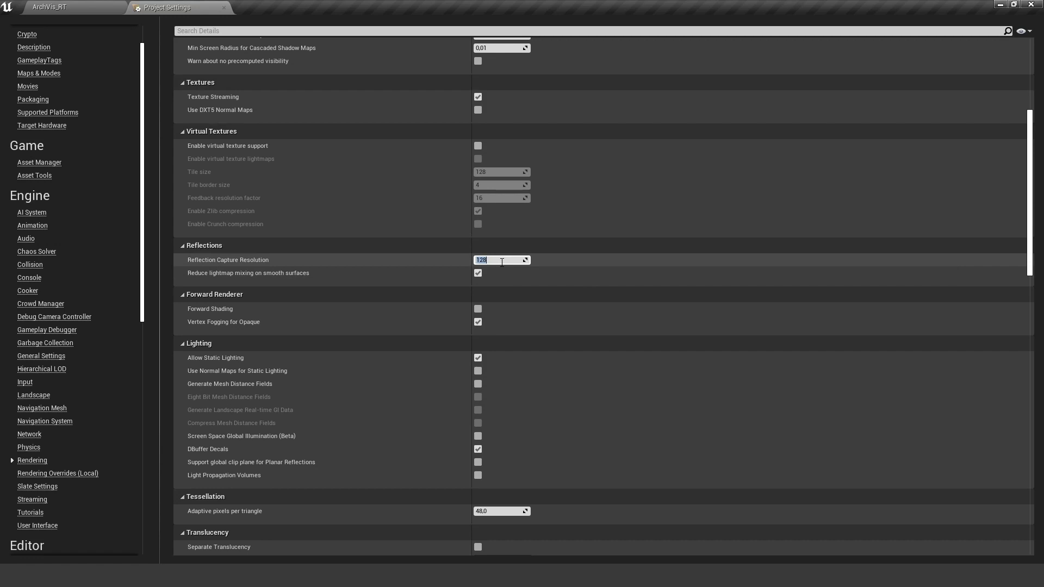
type("32")
key("Return")
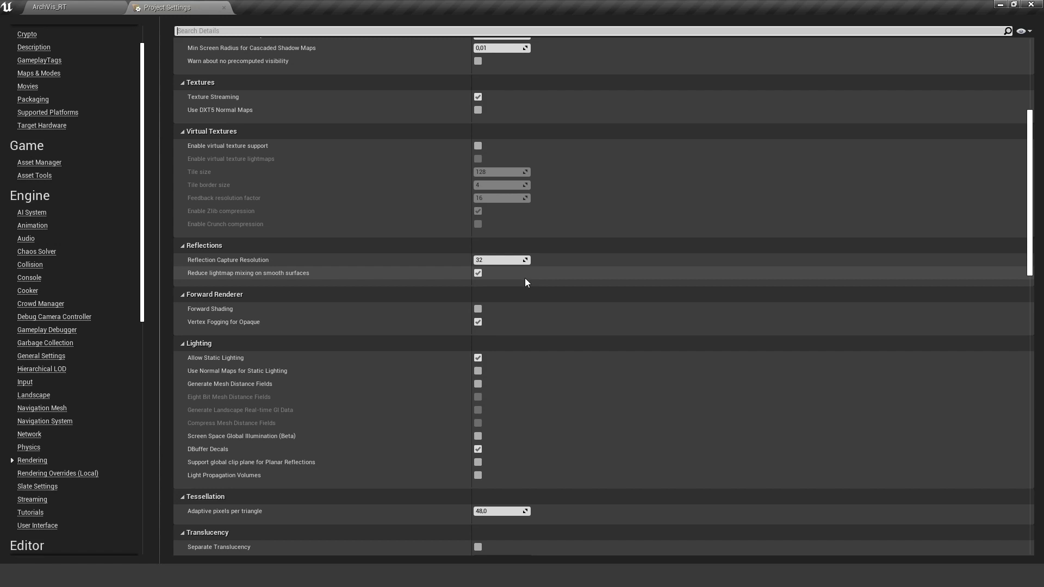
scroll(230, 329, "down", 2)
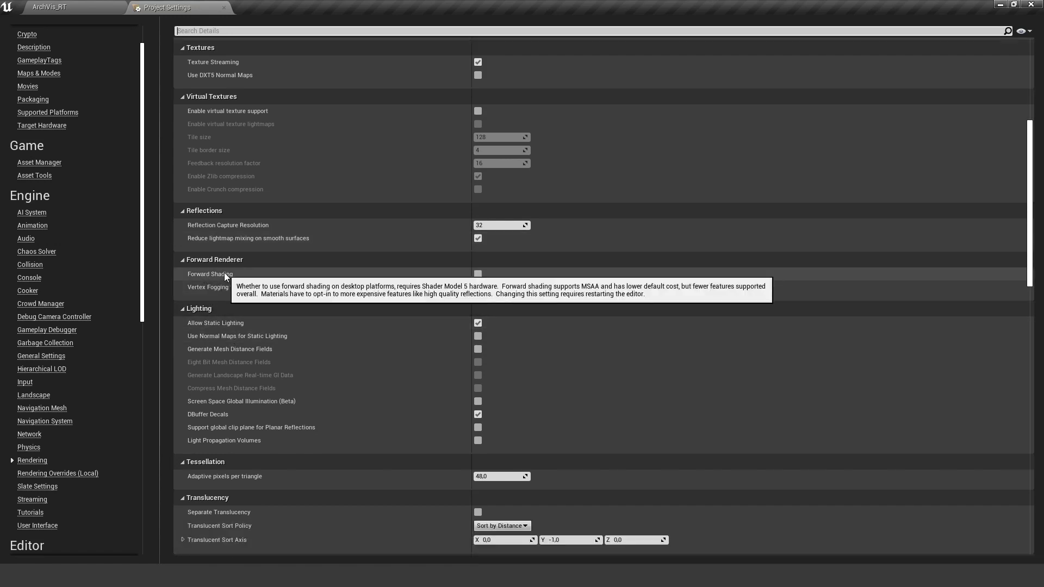
scroll(370, 390, "down", 5)
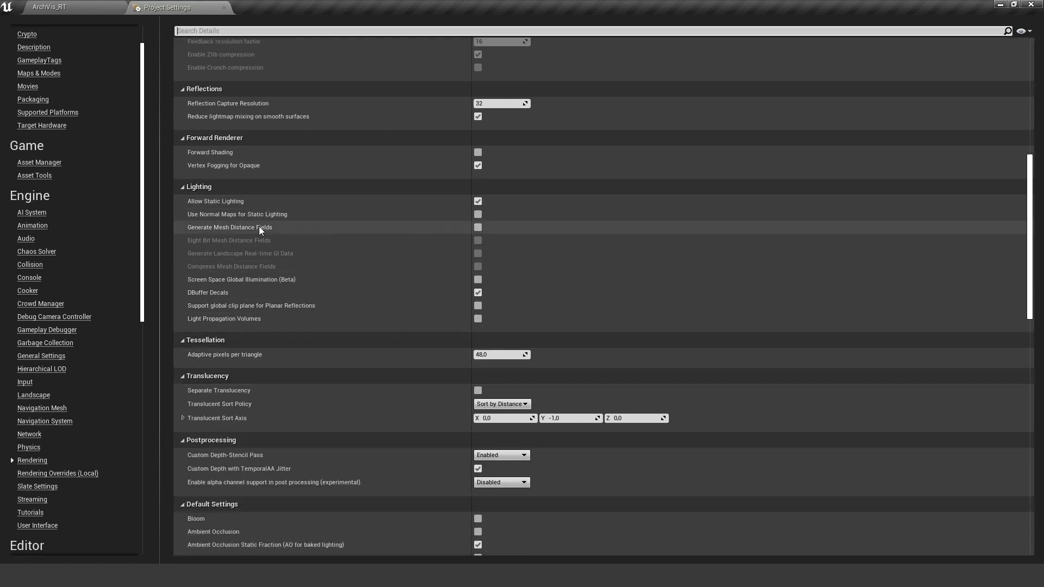
mouse_move(224, 203)
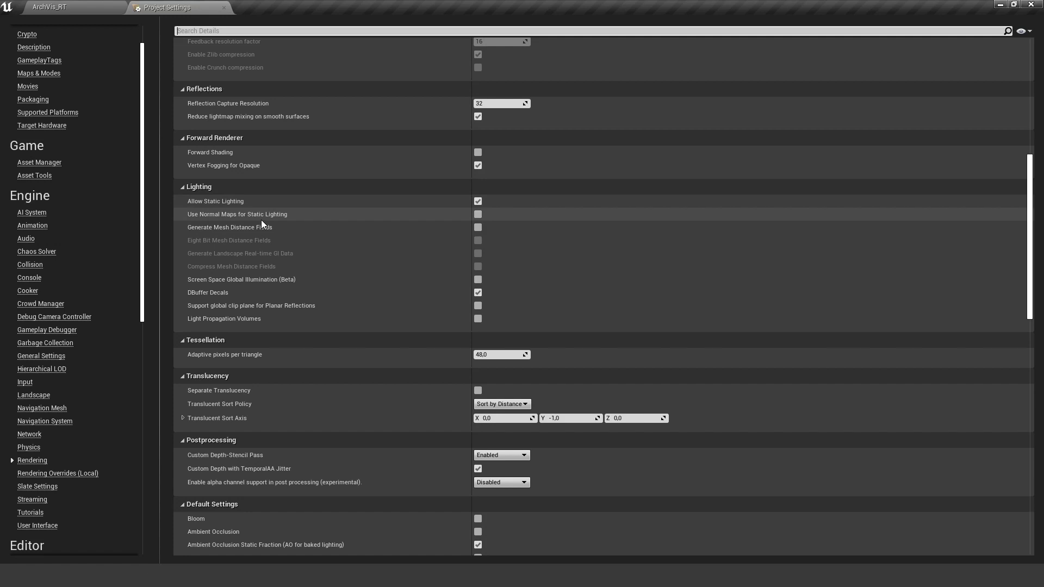
mouse_move(257, 215)
scroll(335, 261, "down", 2)
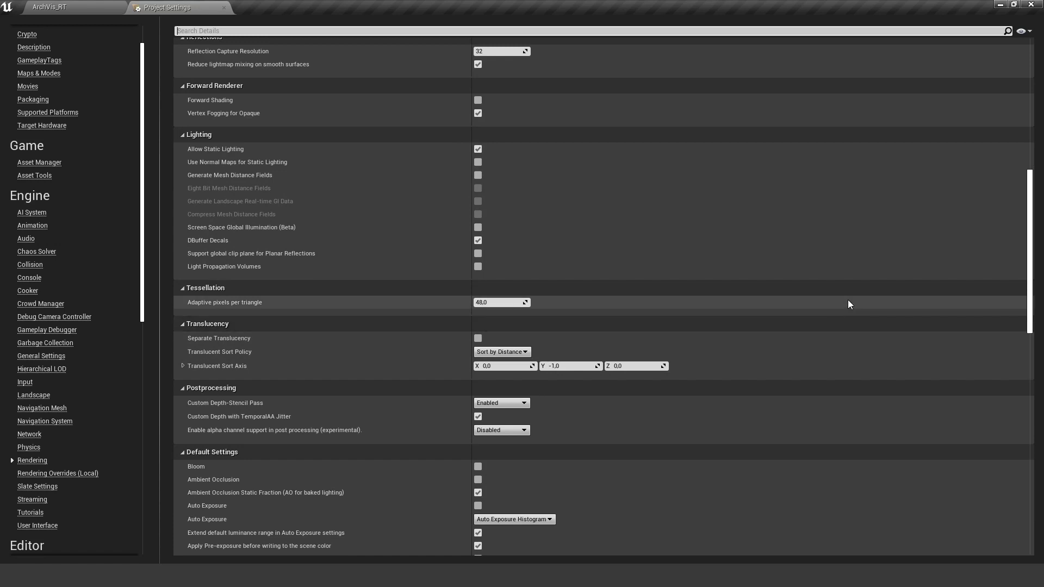
left_click_drag(1028, 212, 1036, 262)
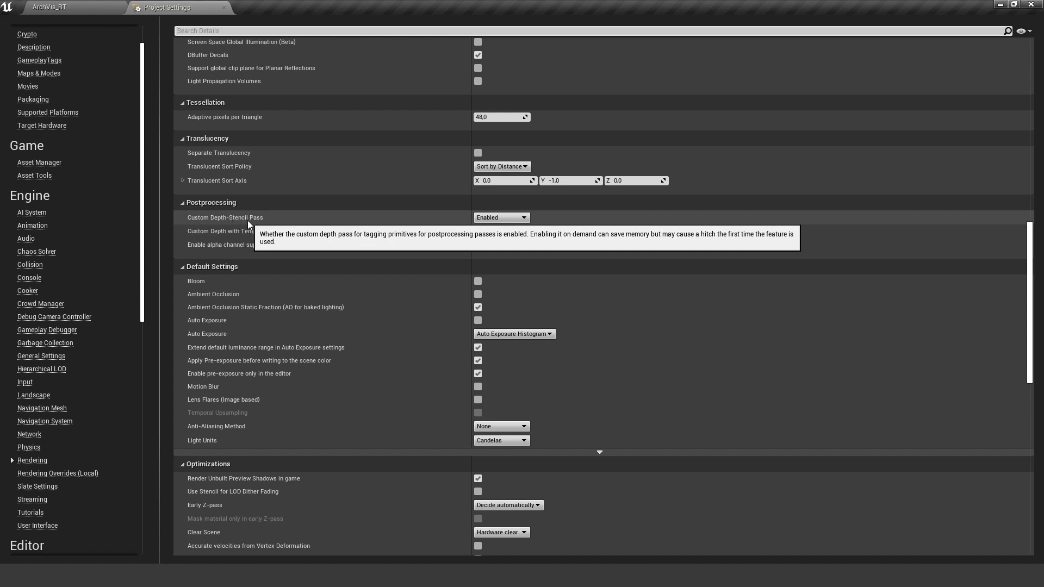
Change the Custom Depth-Stencil Pass dropdown from Enabled to Disabled.
left_click(516, 217)
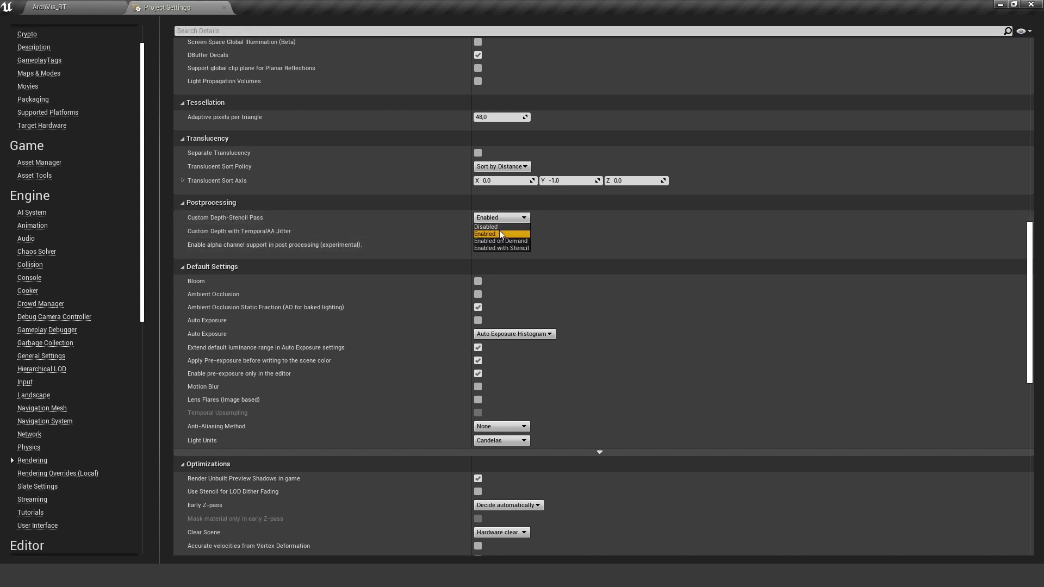
left_click(499, 227)
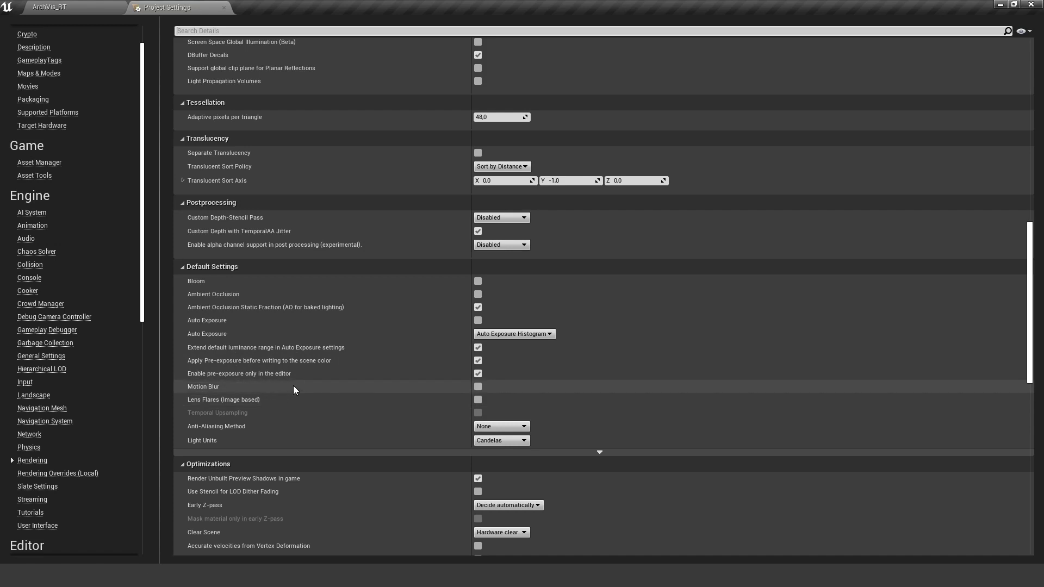
Set the Anti-Aliasing Method to MSAA.
scroll(407, 383, "down", 1)
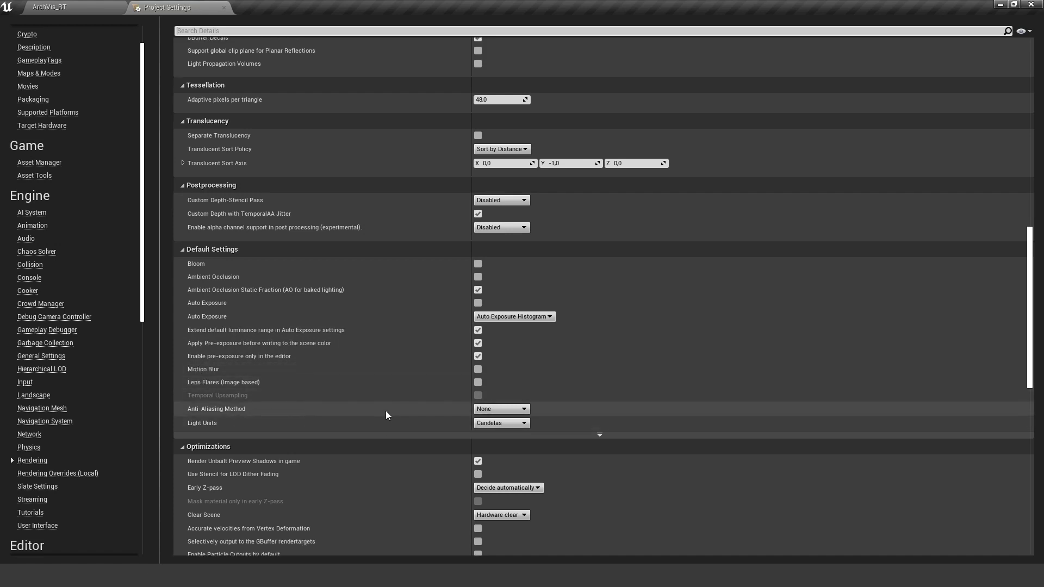
left_click(517, 410)
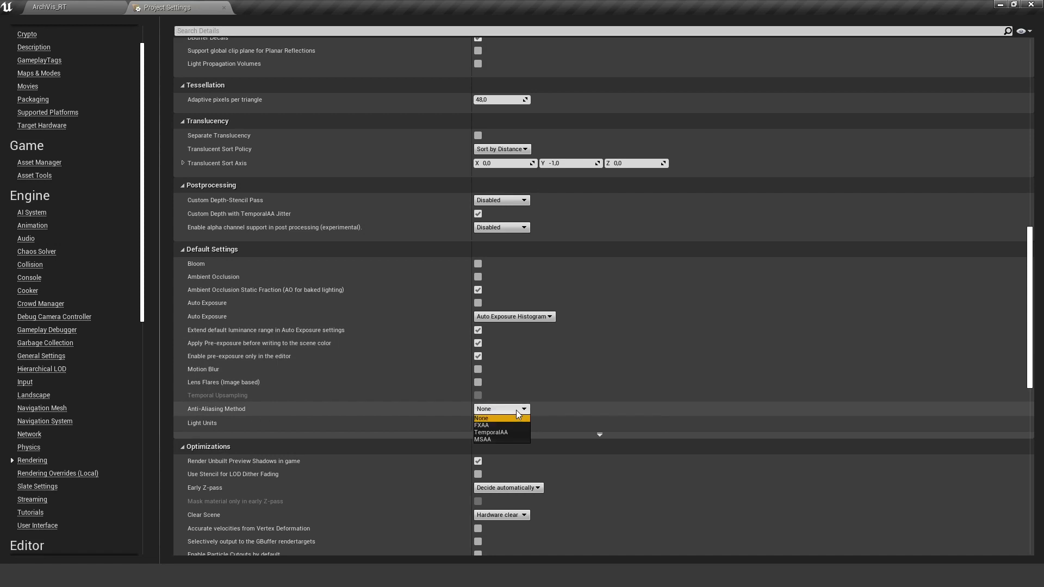
left_click(495, 439)
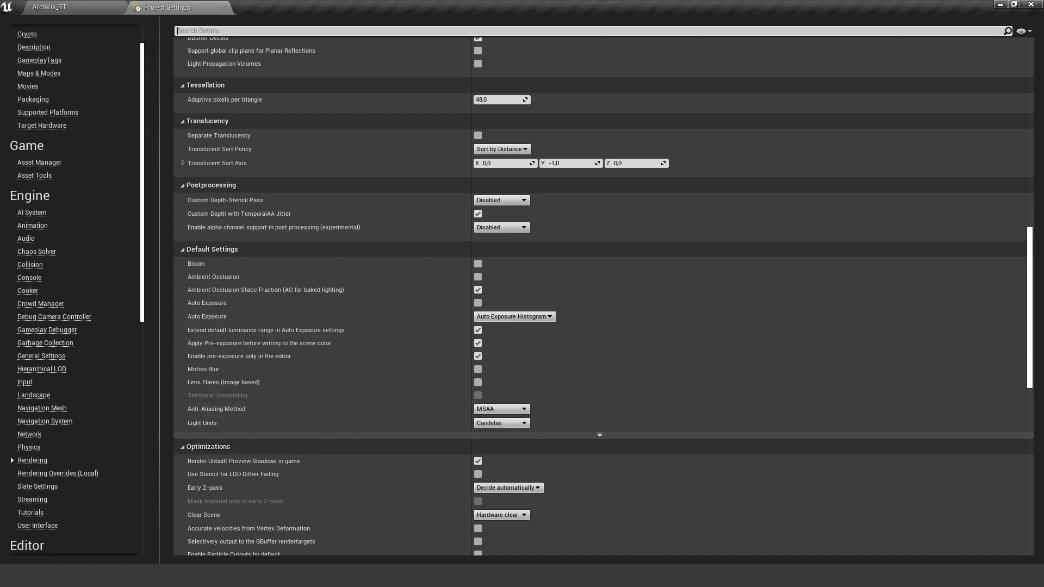
Under Optimizations, uncheck Support Compute Skincache and Use GPU for computing morph targets.
left_click_drag(1033, 243, 1033, 253)
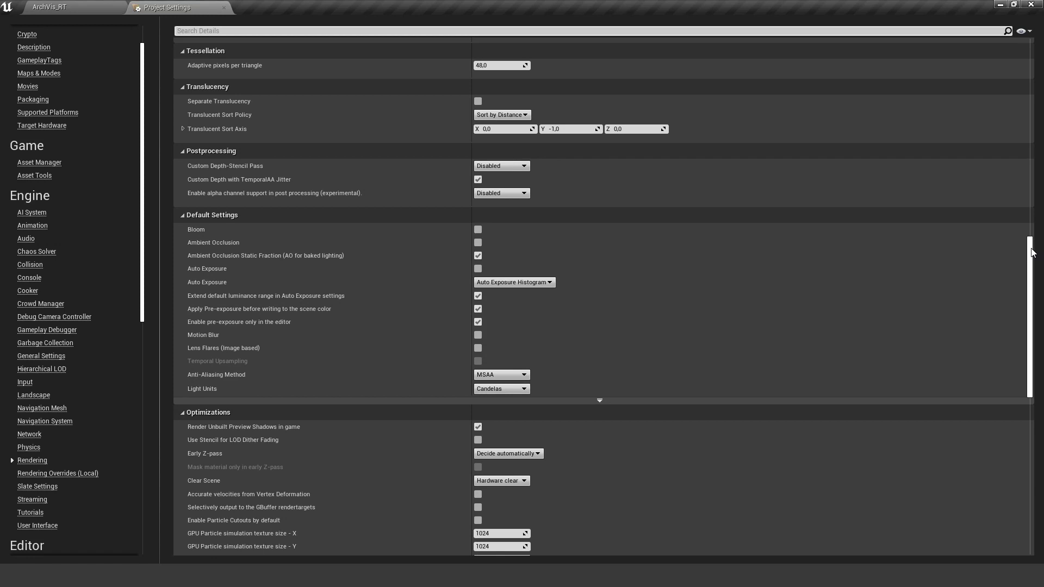
left_click_drag(1033, 253, 1033, 336)
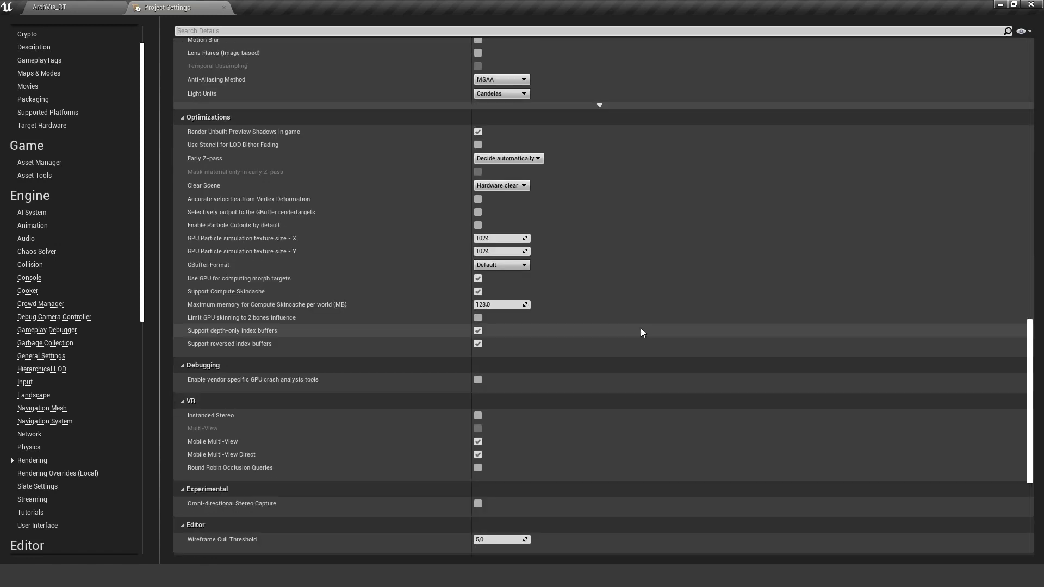
mouse_move(259, 291)
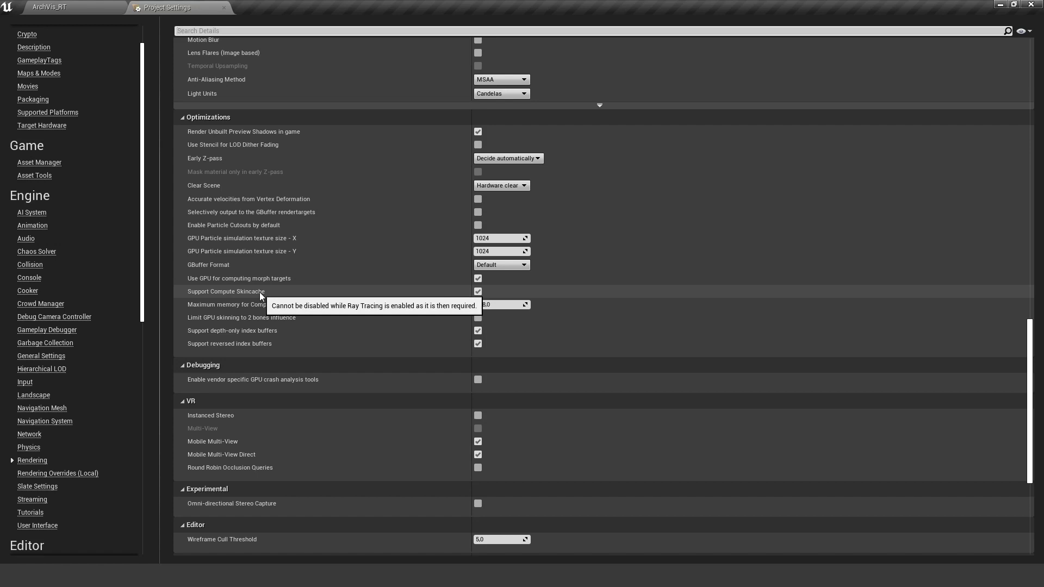
left_click(477, 292)
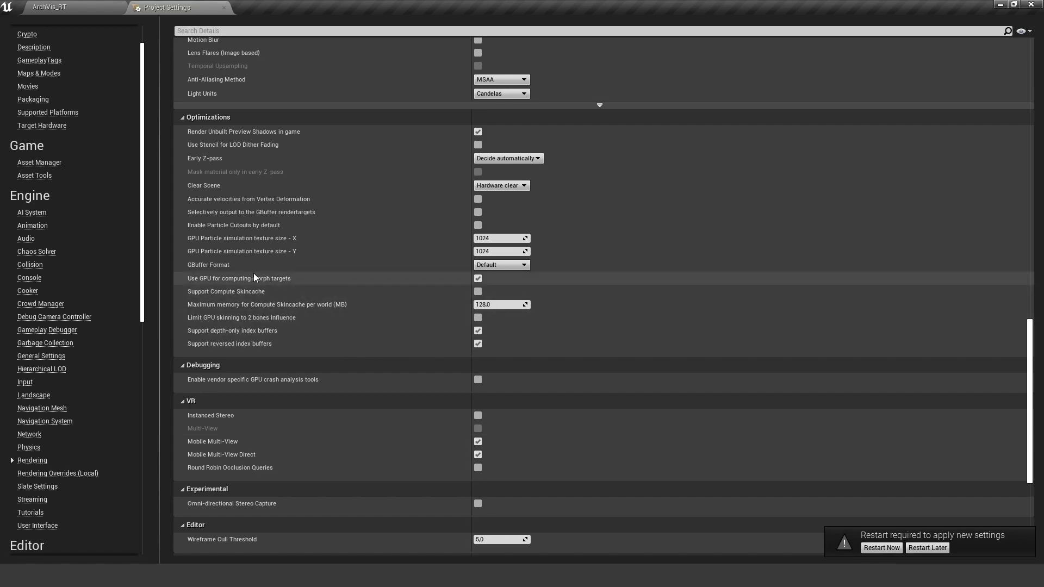
left_click(478, 279)
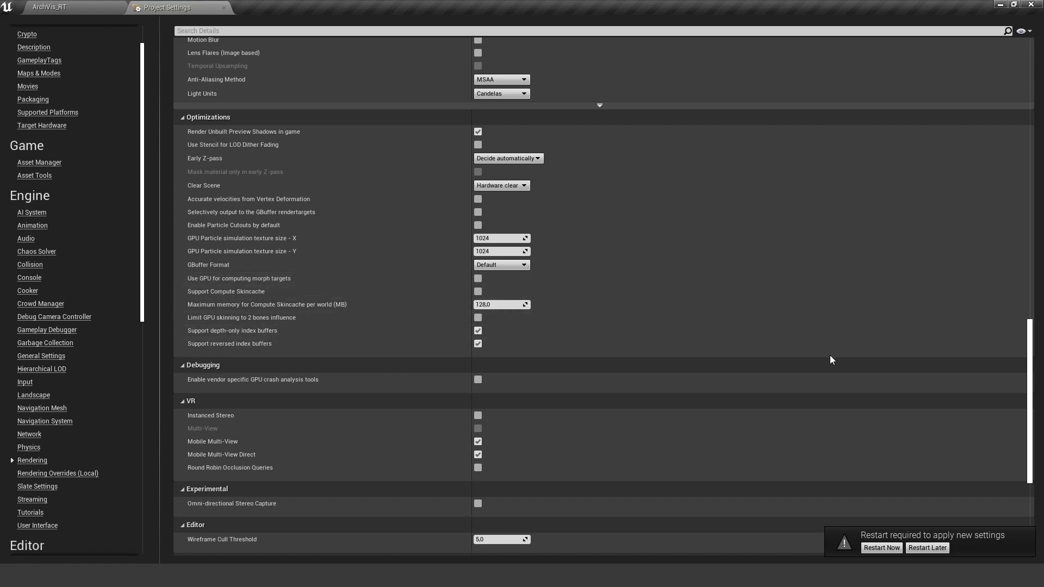
scroll(592, 296, "down", 3)
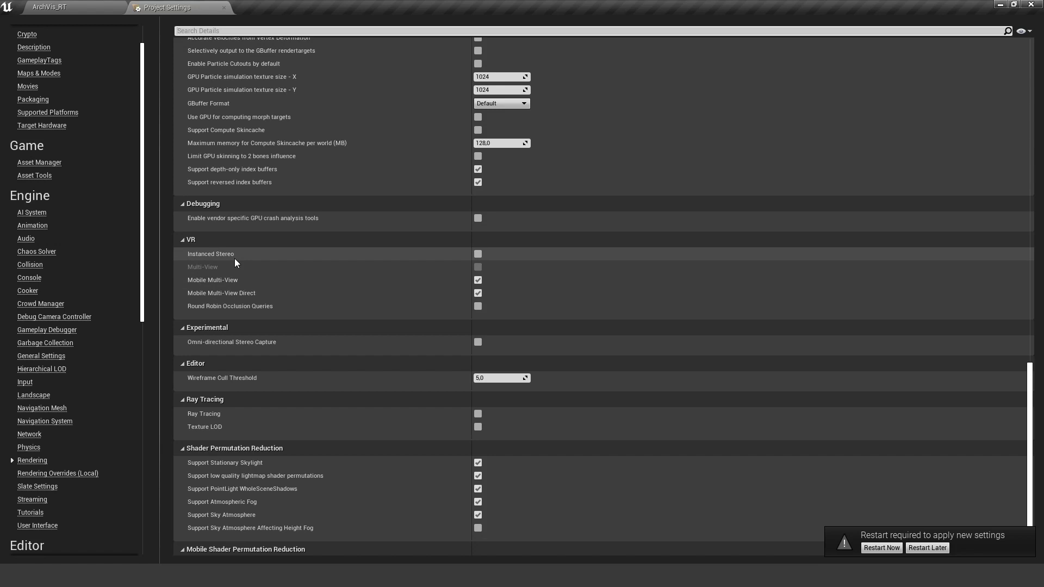
mouse_move(223, 253)
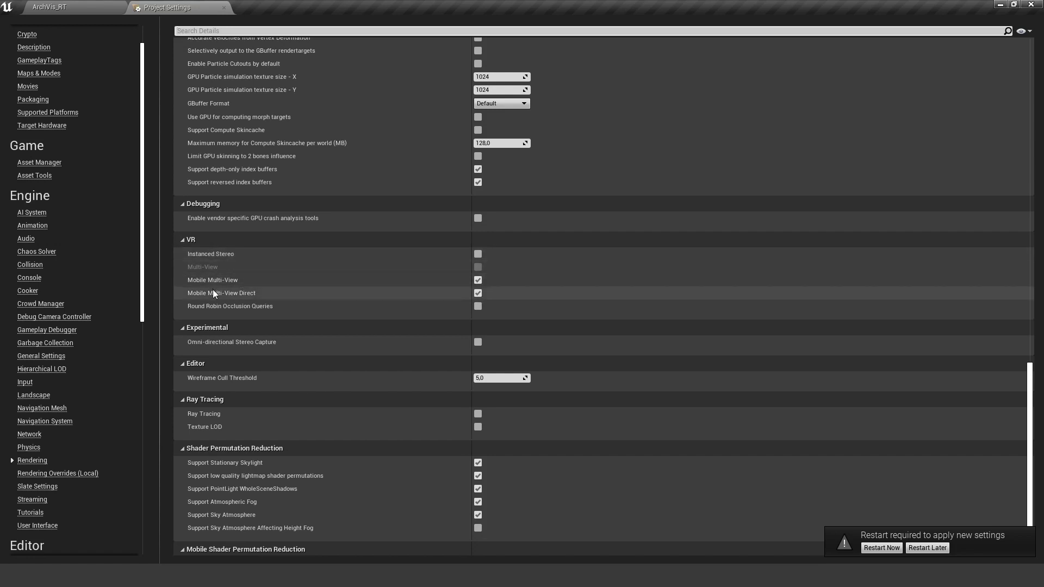
scroll(357, 392, "down", 5)
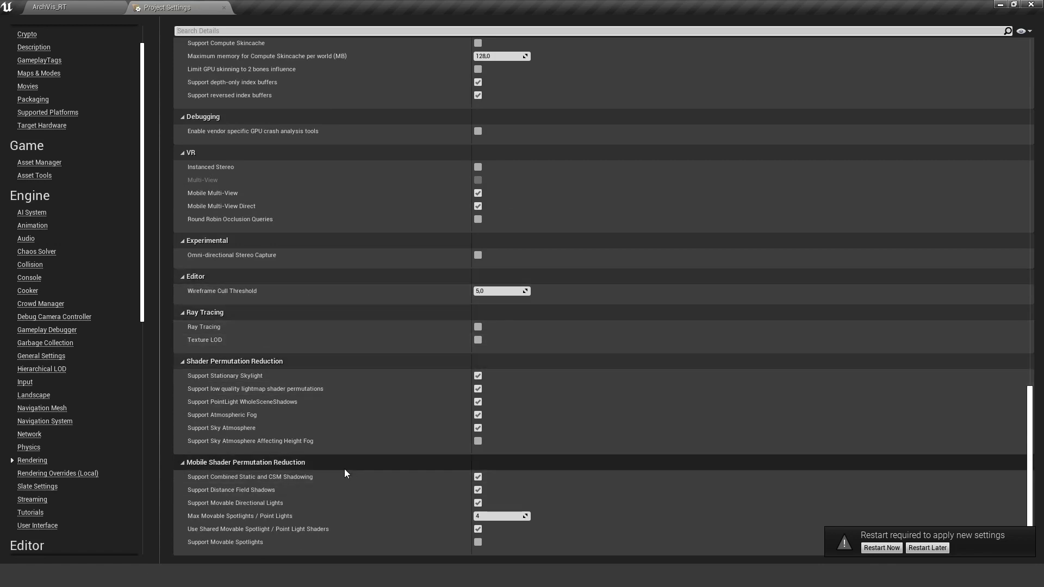
Disable PointLight WholeSceneShadows, Sky Atmosphere and Atmospheric Fog permutations; set Max Movable Spotlights / Point Lights to 2.
mouse_move(241, 431)
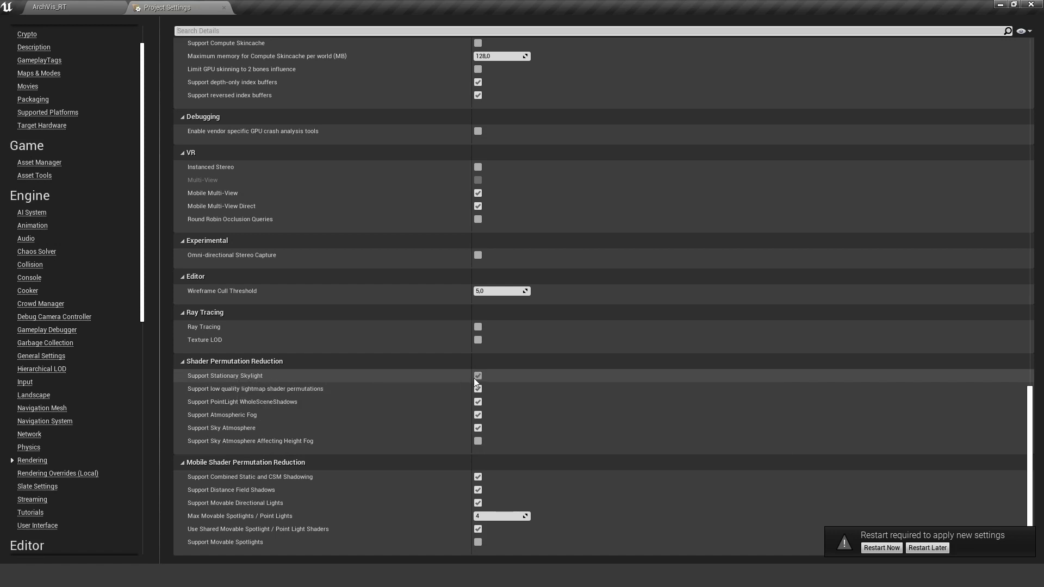
mouse_move(478, 377)
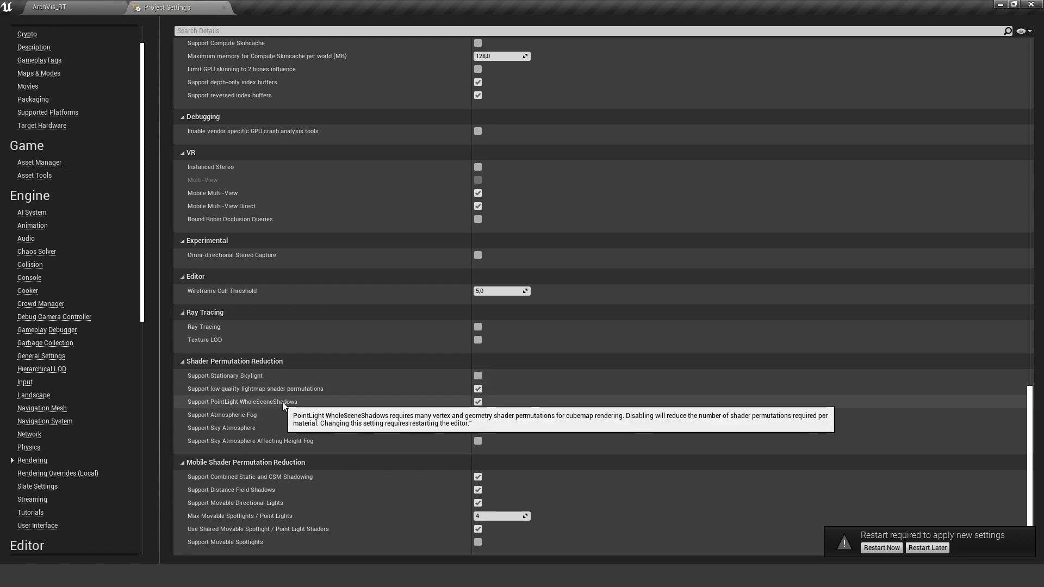
left_click(478, 402)
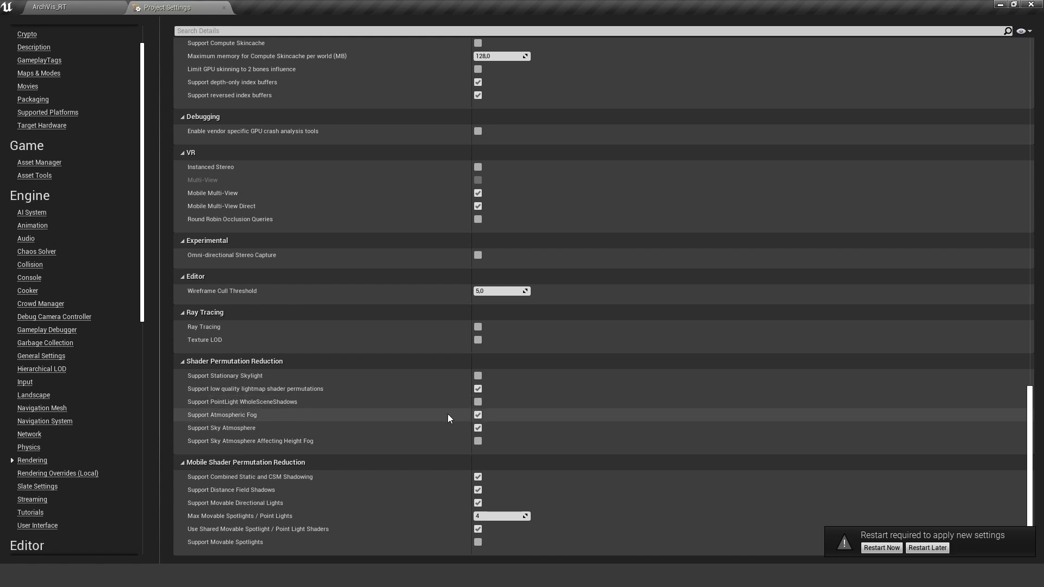
left_click(478, 429)
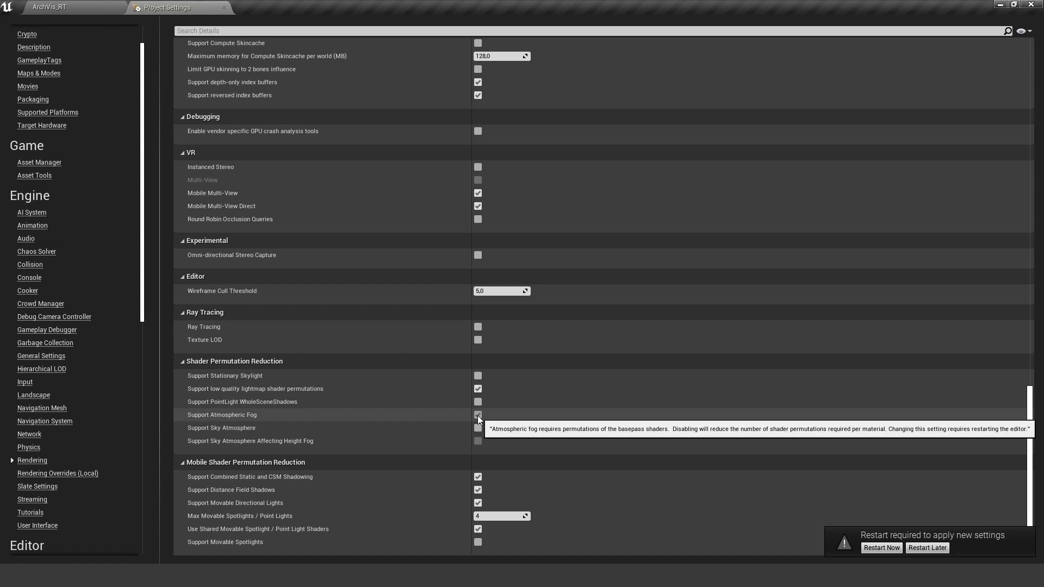
left_click(477, 416)
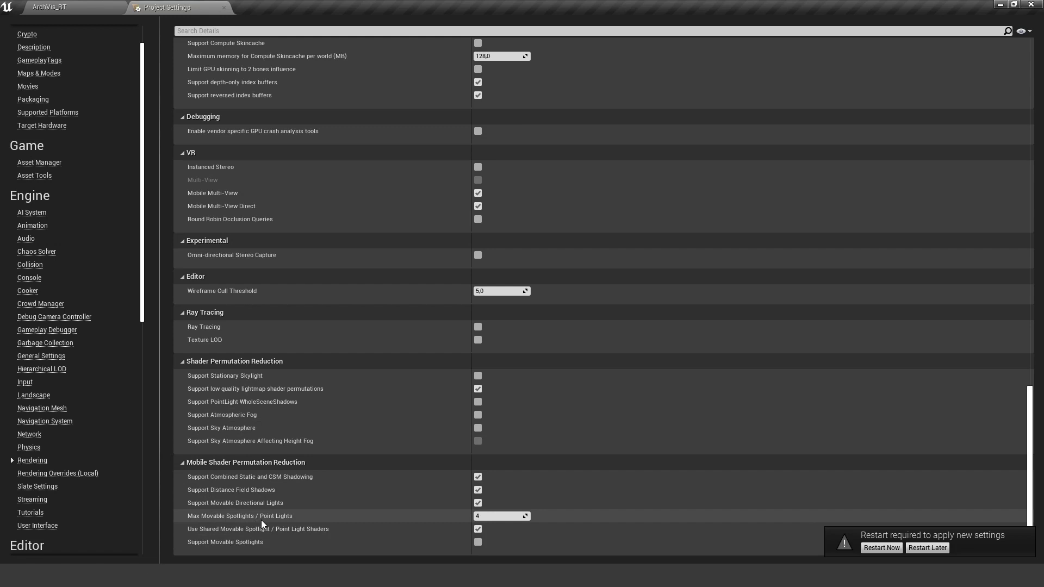
left_click(500, 518)
type("2")
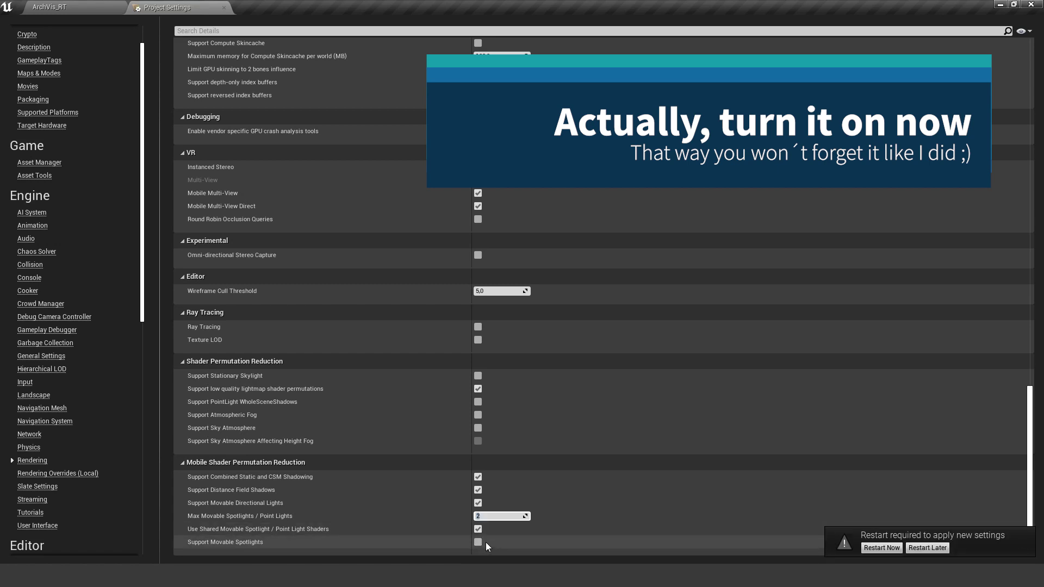
Defer the restart, then uncheck Distance Field Shadows, Combined Static and CSM Shadowing, and Movable Directional Lights.
left_click(926, 547)
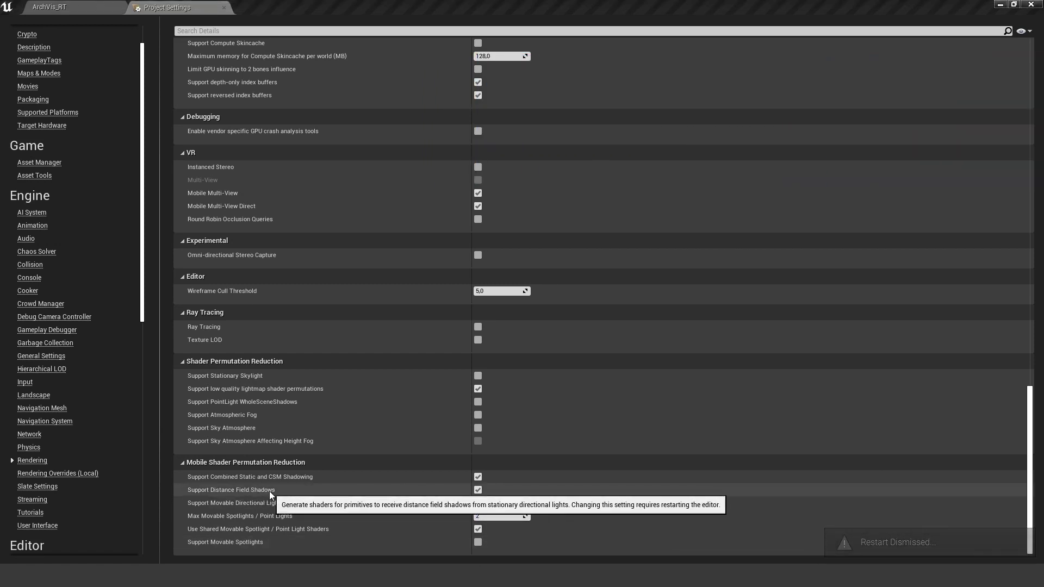
left_click(479, 489)
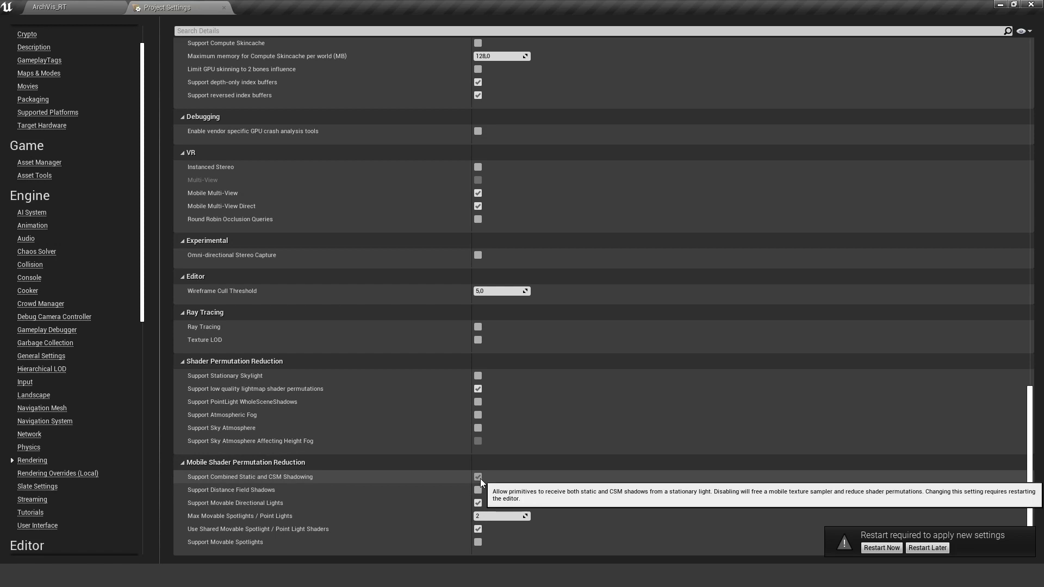
left_click(478, 477)
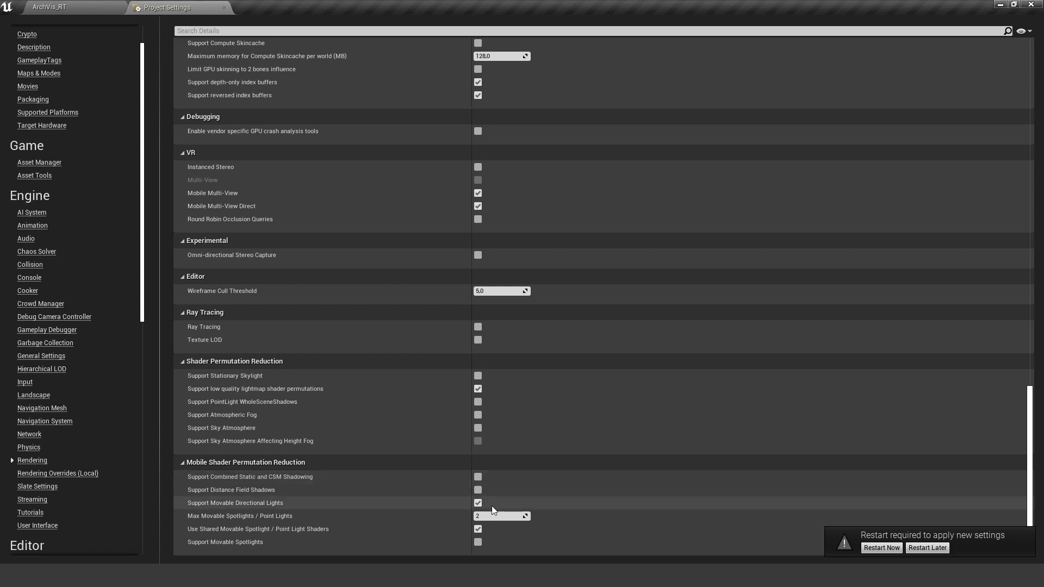
left_click(478, 503)
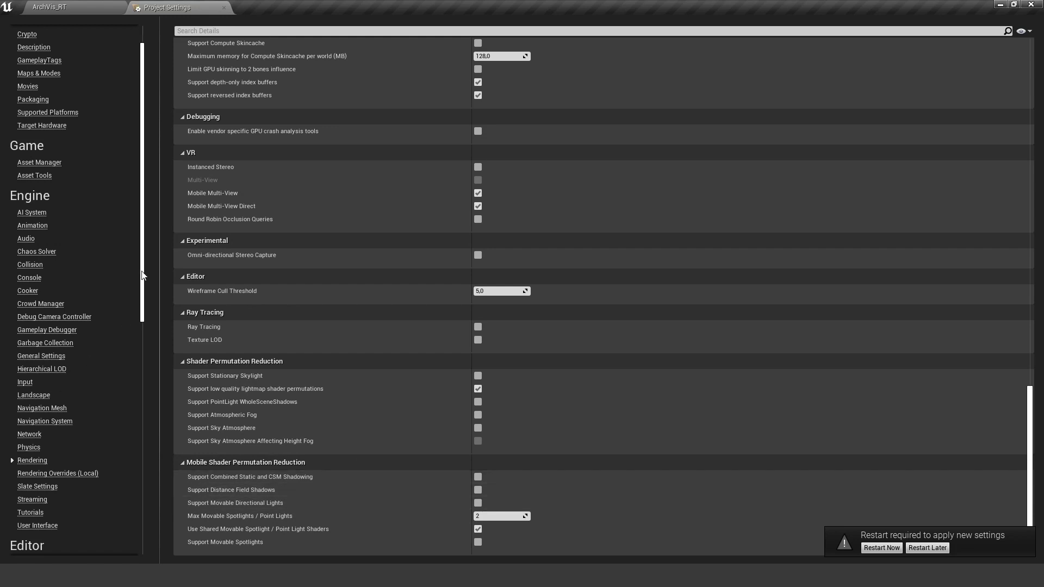
left_click_drag(142, 274, 145, 530)
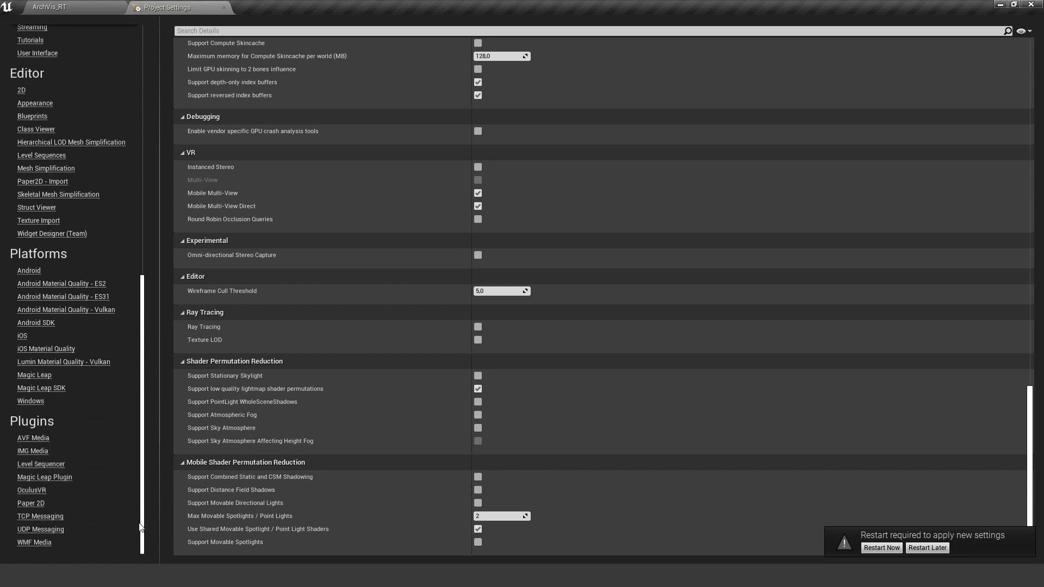
In Plugins > OculusVR, set the Mobile CPULevel to 2 and GPULevel to 4.
left_click(34, 490)
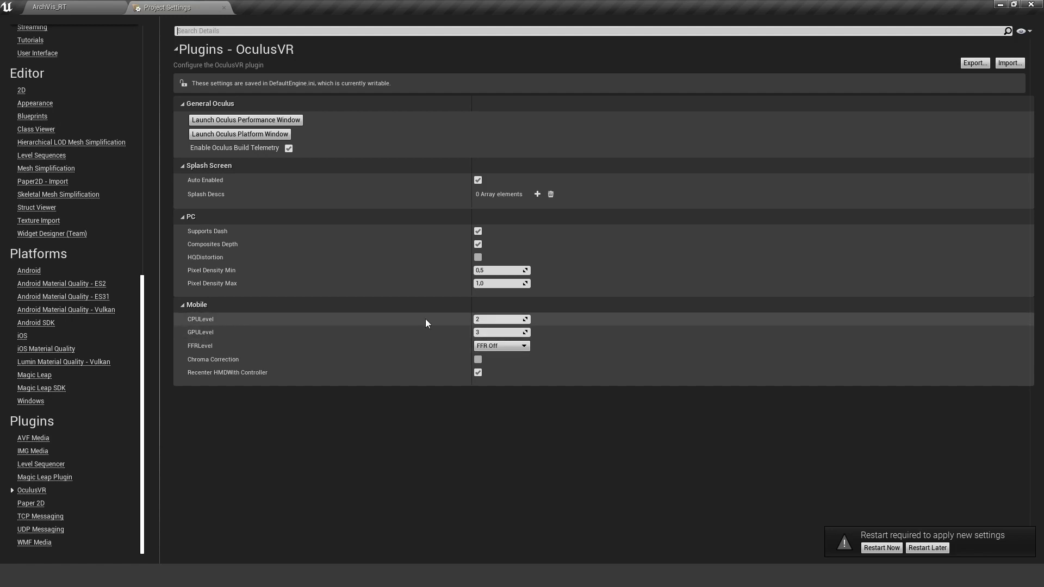
left_click(489, 319)
type("4")
key("Return")
left_click(491, 333)
type("4")
left_click(497, 320)
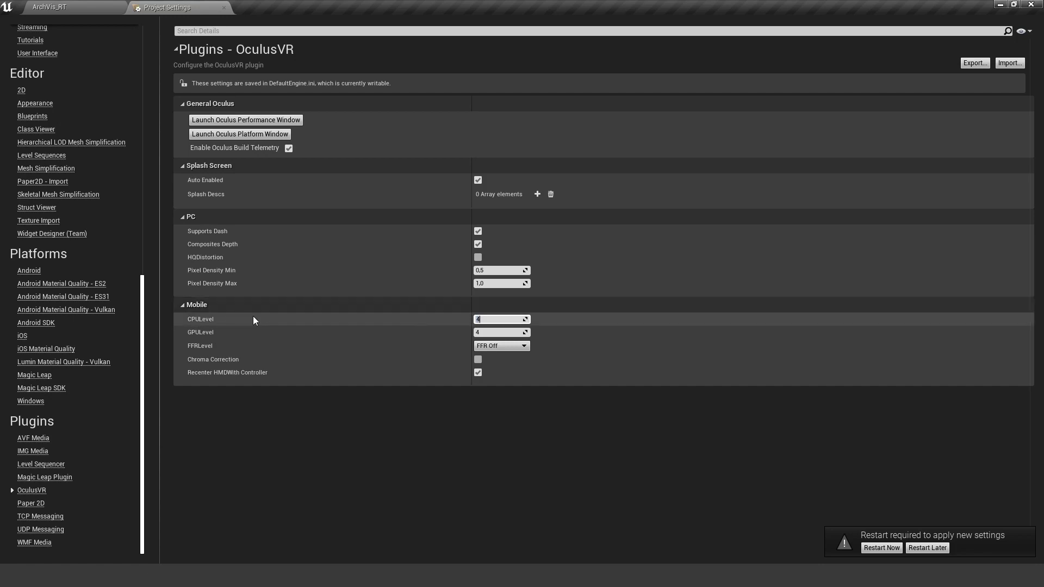
type("2")
left_click(492, 331)
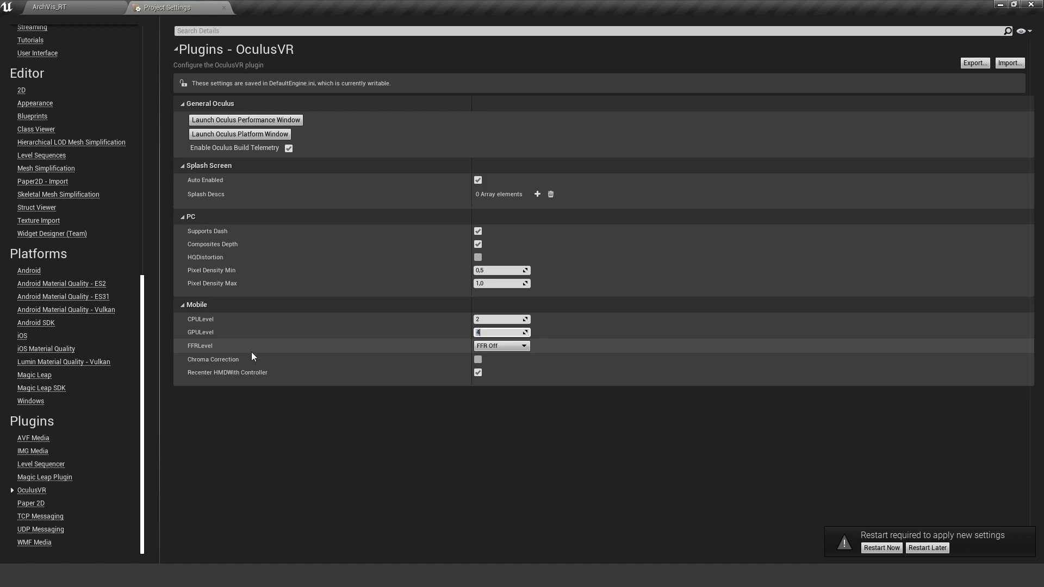
Choose FFR High in the OculusVR Mobile FFRLevel dropdown.
left_click(497, 346)
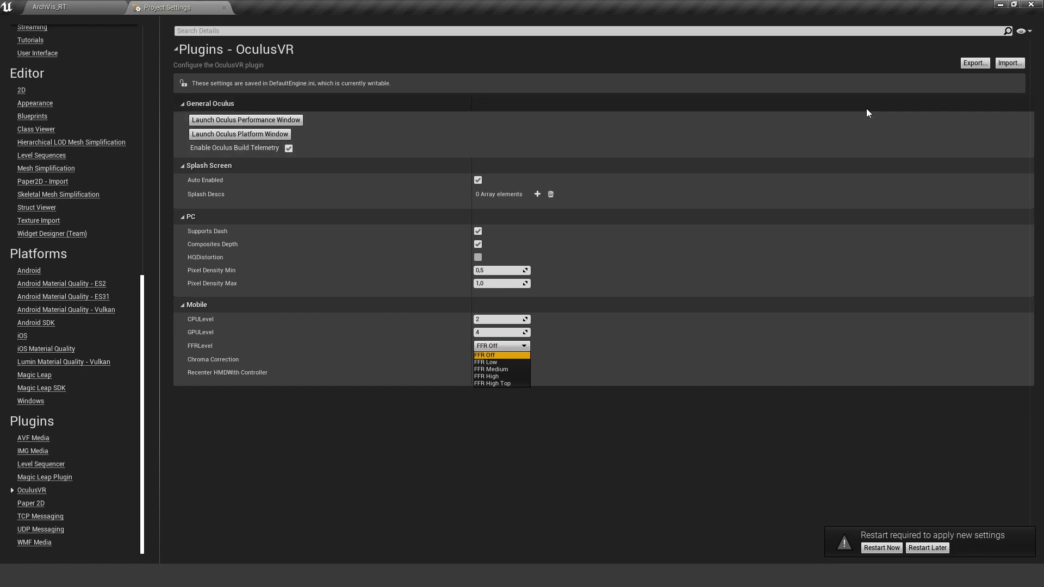
left_click(496, 376)
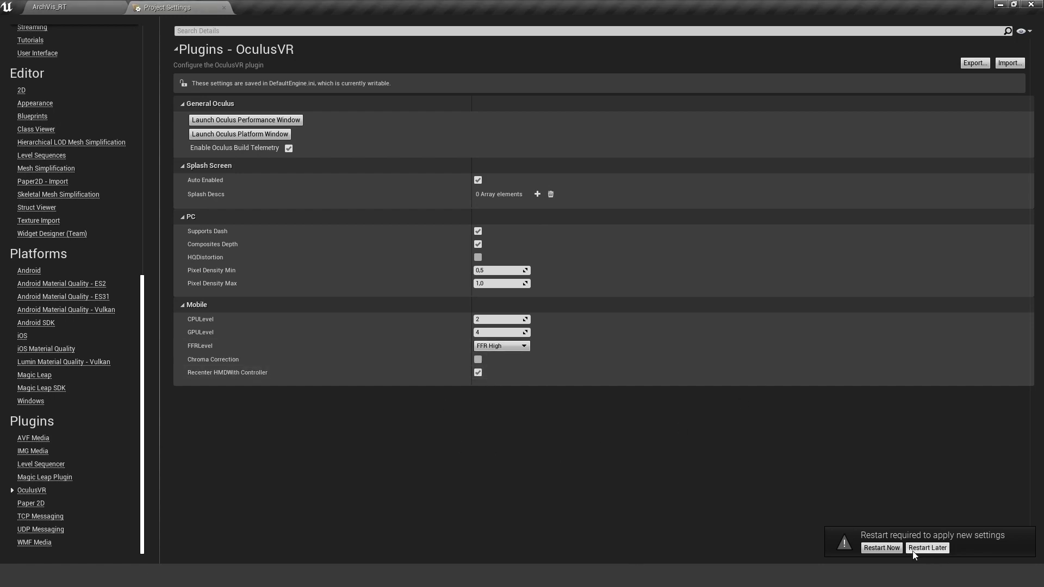